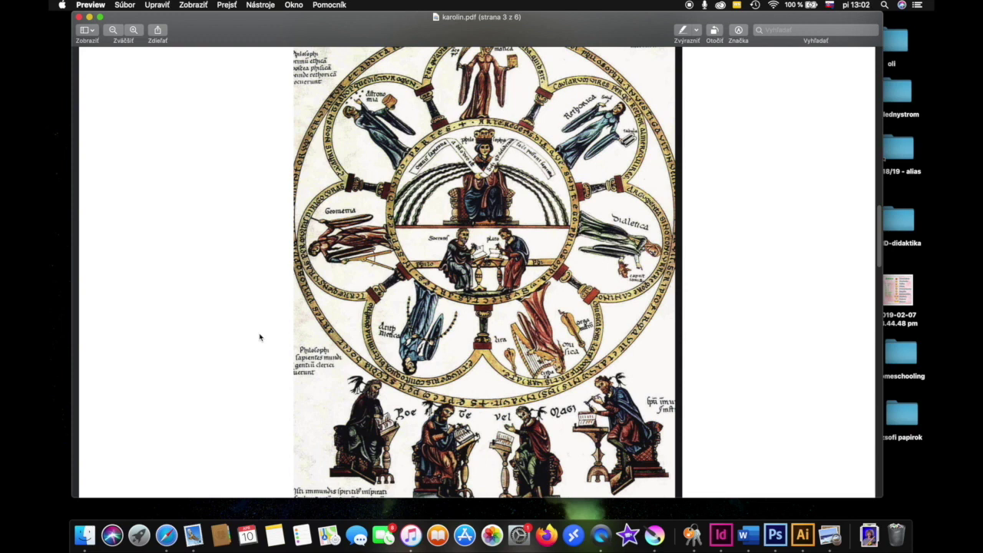
# Scroll through karolin.pdf in Preview to page 4, the engraving of a scribe at his desk
pyautogui.scroll(2, 259, 336)
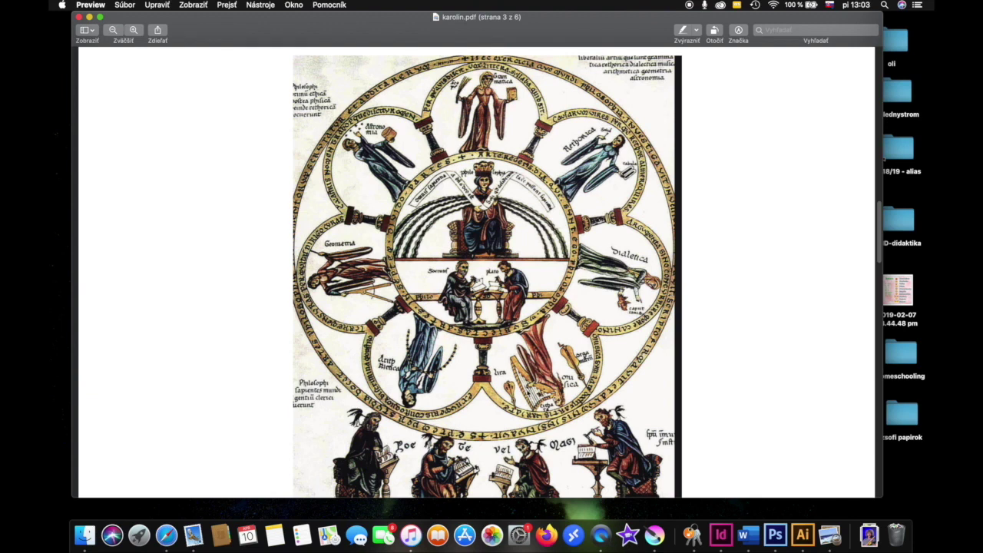
pyautogui.scroll(-3, 527, 393)
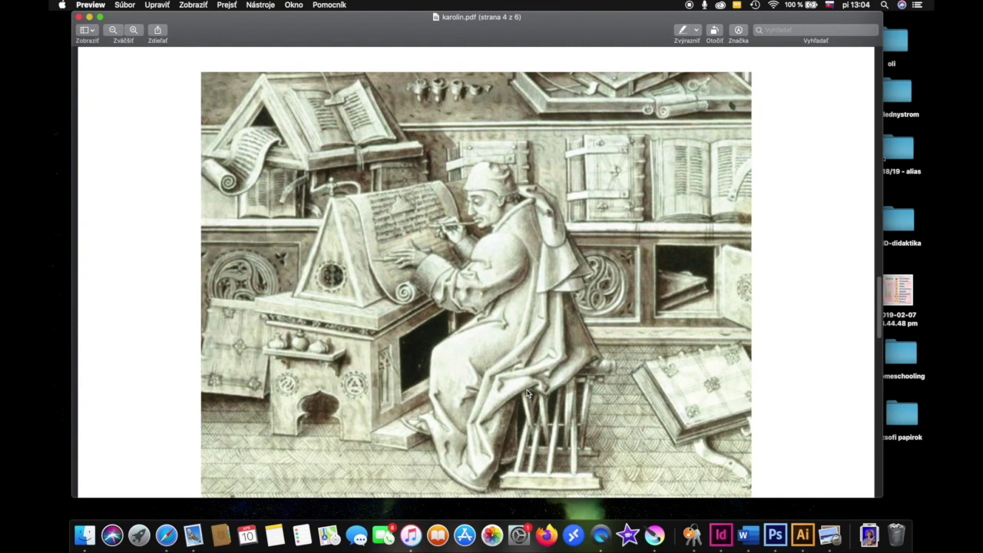
# Scroll on past page 5 to the final page 6 of 6 of karolin.pdf
pyautogui.scroll(-3, 527, 393)
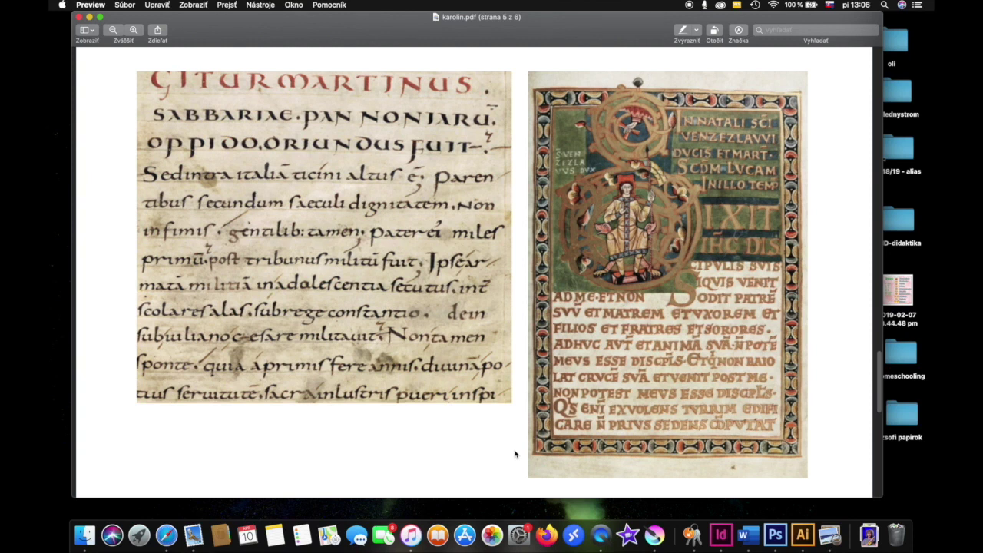
pyautogui.scroll(-10, 515, 453)
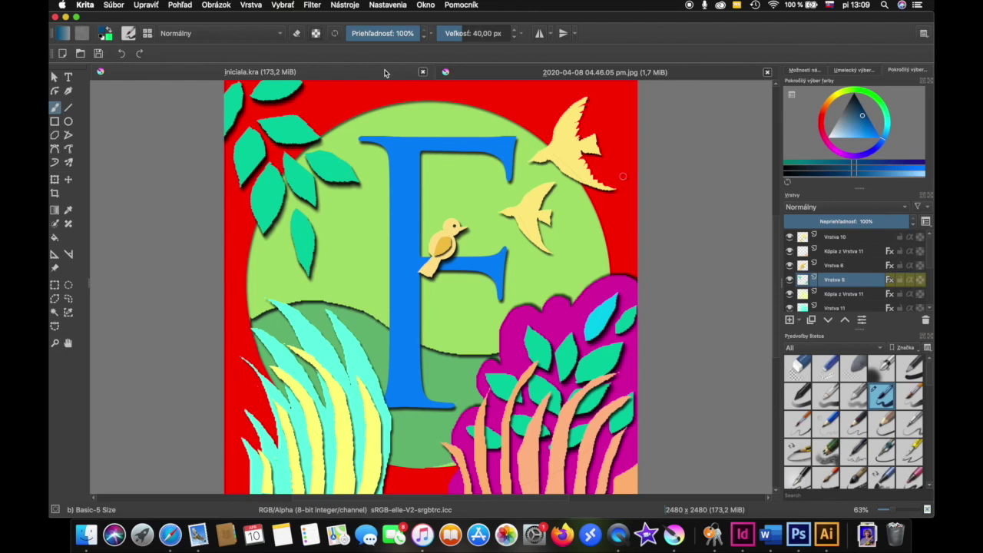
# View the 2020-04-08 04.46.05 pm.jpg reference in Krita, then close it
pyautogui.click(488, 74)
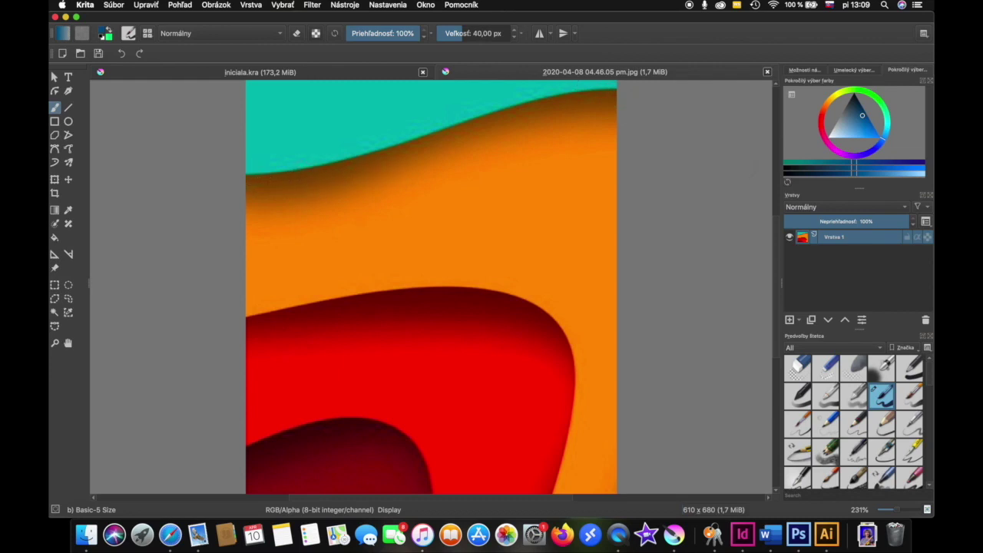
pyautogui.press('super+w')
pyautogui.click(114, 5)
# Create a blank 21 × 21 cm, 300 ppi canvas and begin saving it under a new name
pyautogui.click(115, 18)
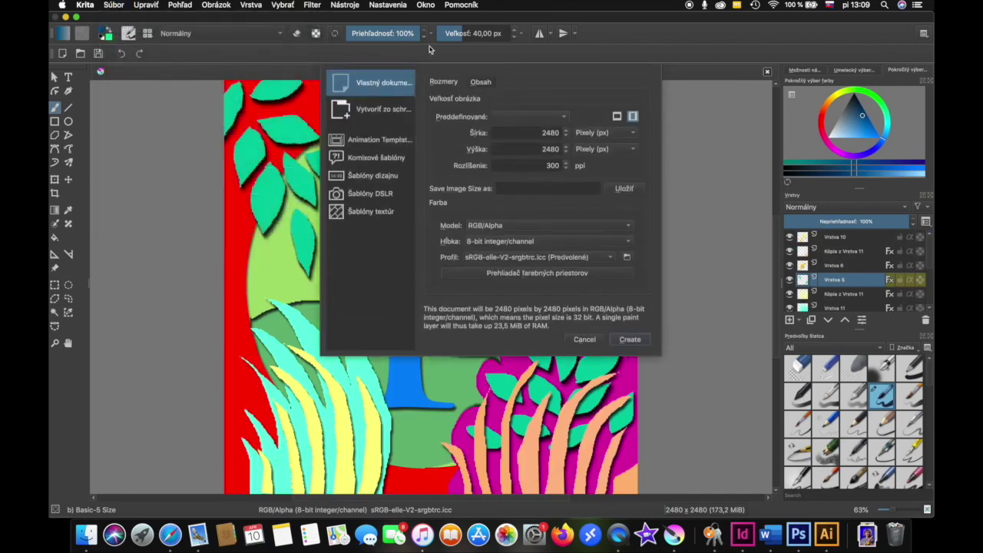
pyautogui.click(625, 134)
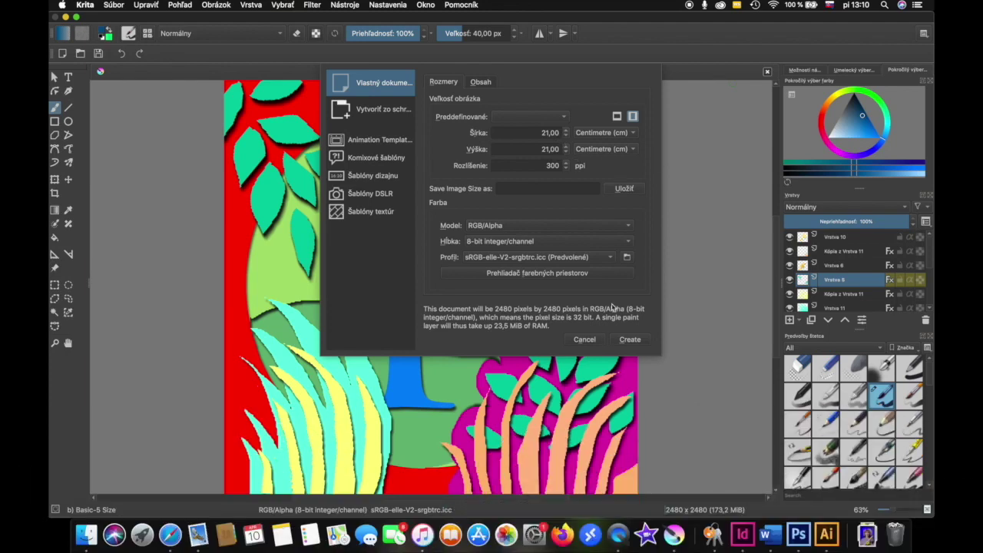
pyautogui.click(630, 340)
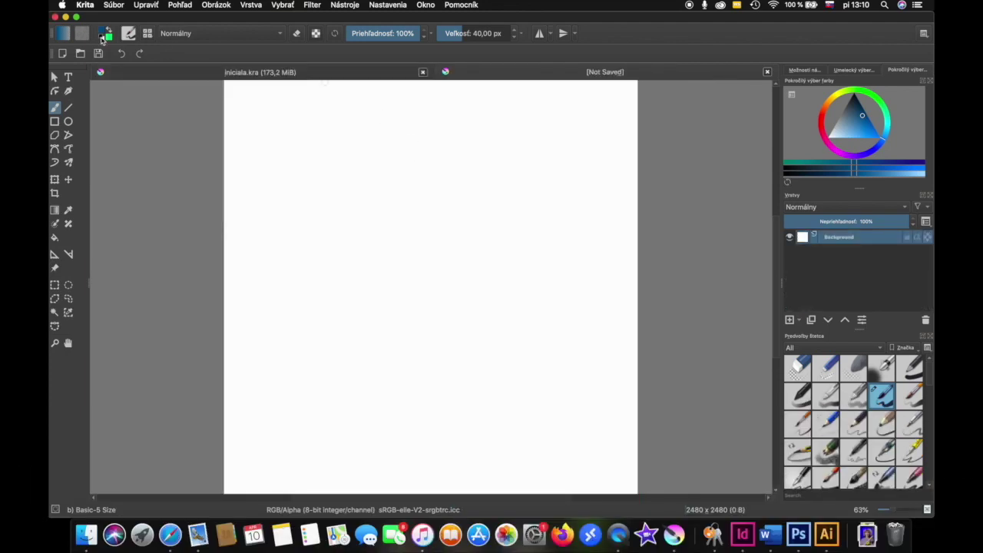
pyautogui.click(116, 5)
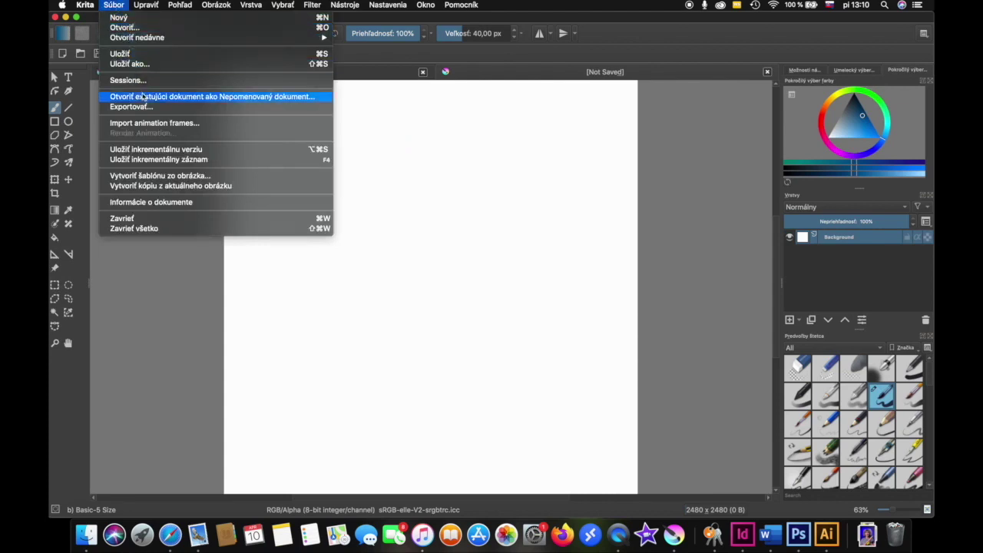
pyautogui.click(150, 65)
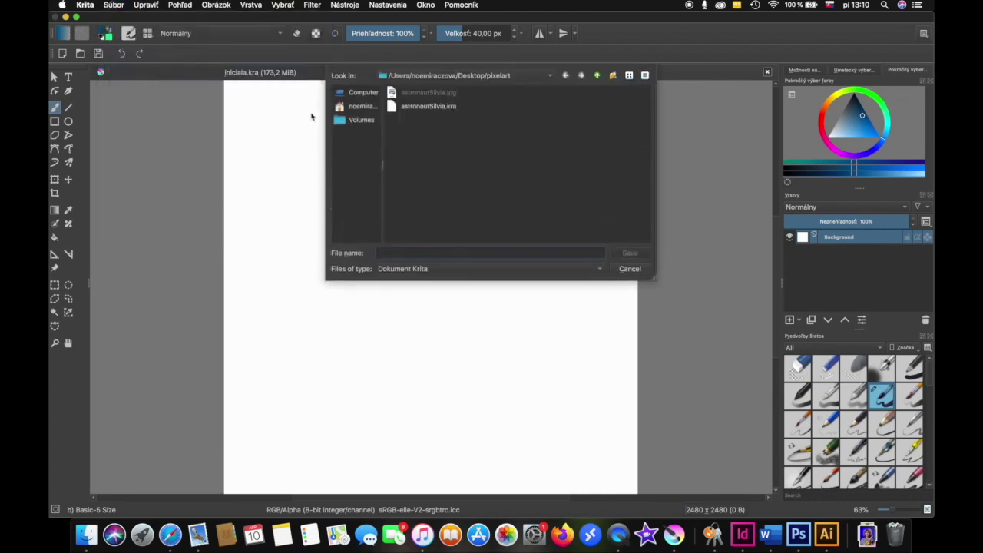
# Save the canvas as iniciala.kra and add a new paint layer above Background
pyautogui.write('ini')
pyautogui.write('la')
pyautogui.press('Return')
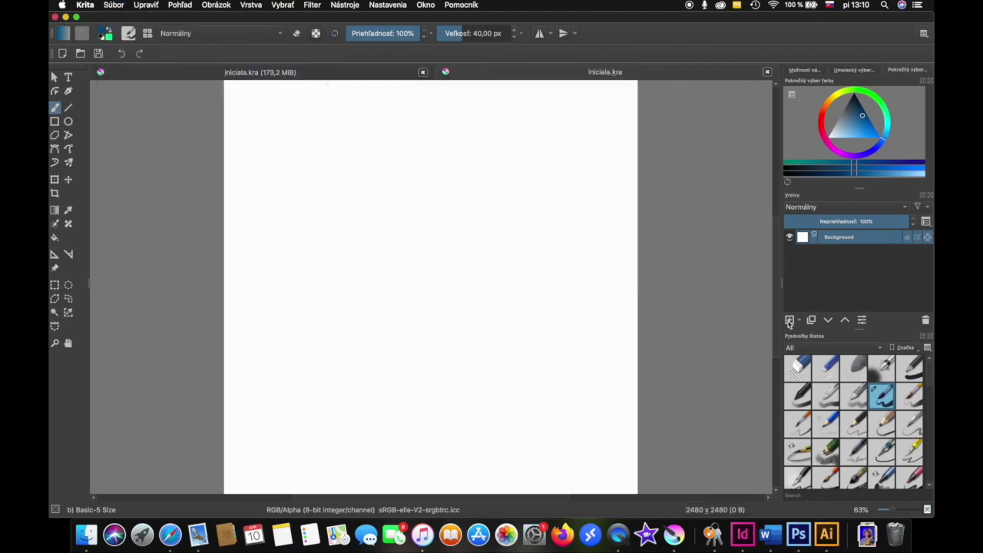
pyautogui.click(799, 321)
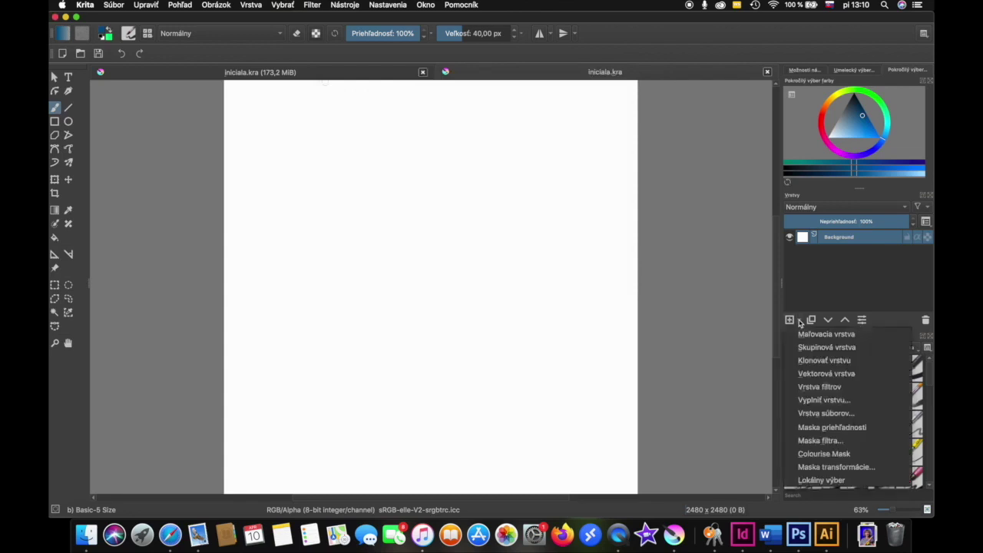
pyautogui.click(801, 335)
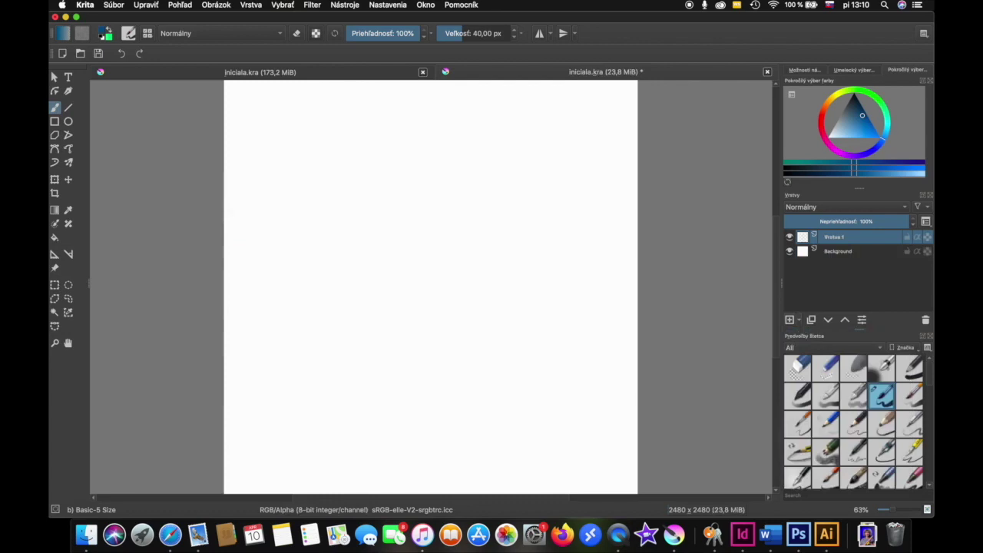
# Fill the new paint layer Vrstva 1 entirely with teal
pyautogui.click(55, 240)
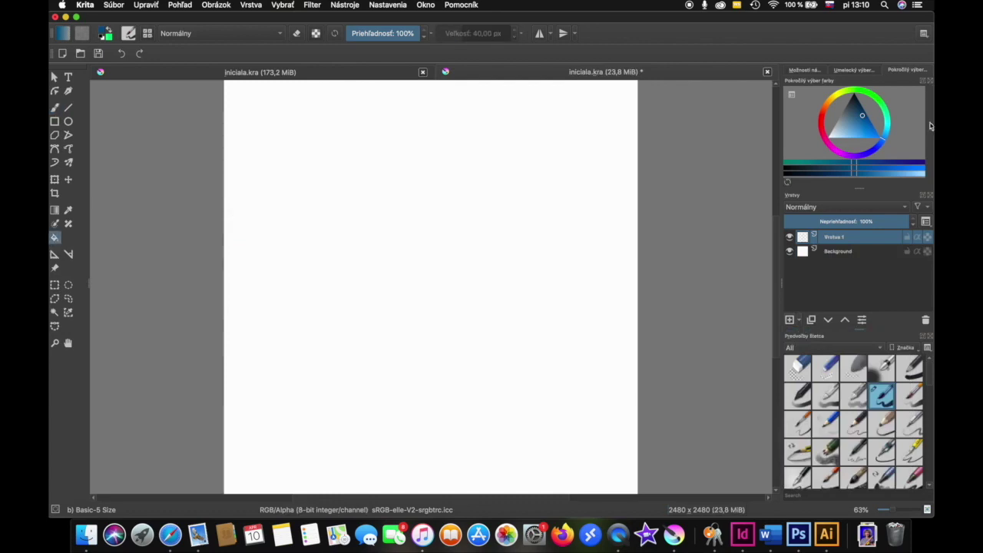
pyautogui.click(889, 117)
pyautogui.click(505, 252)
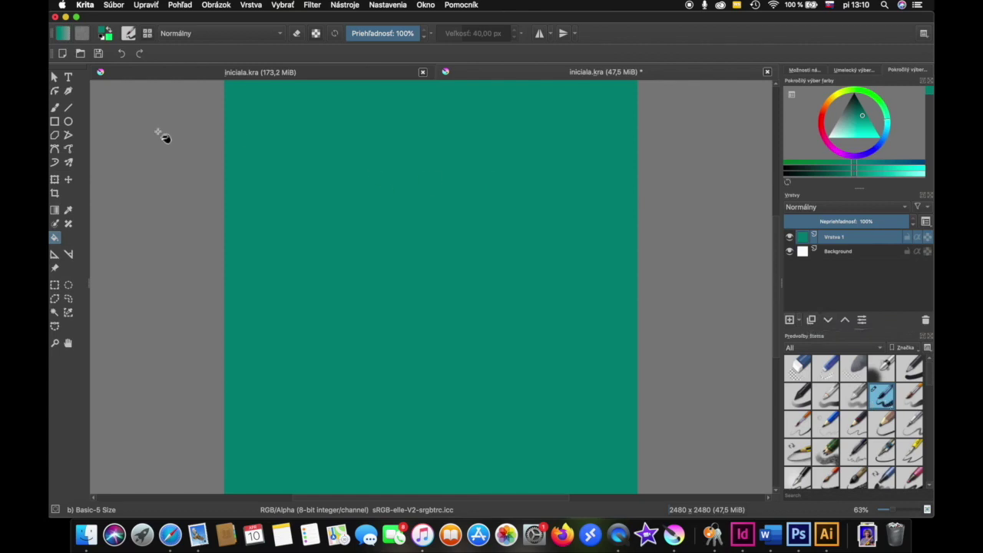
pyautogui.click(69, 78)
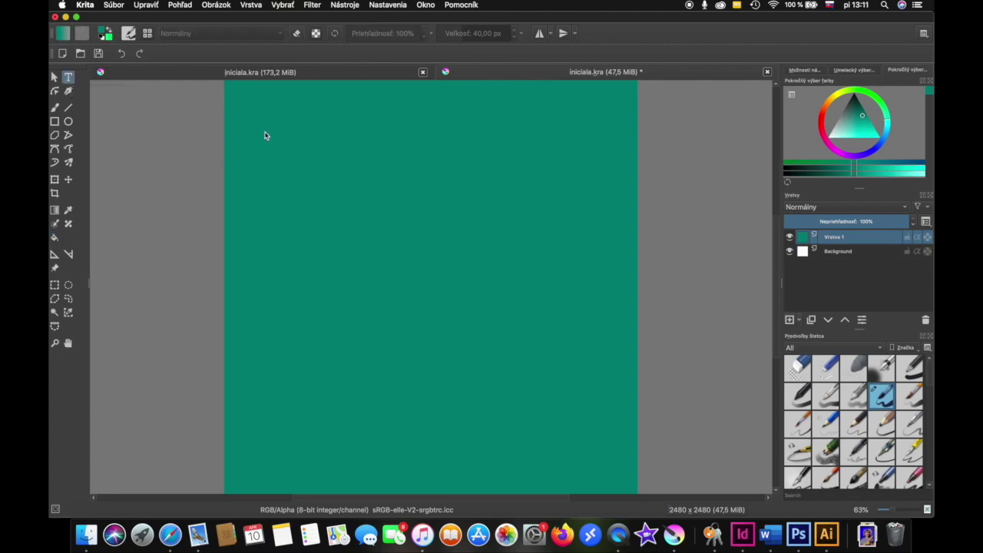
# Add a text box near the canvas top with a light-green Adobe Garamond Pro Bold Q, size 144
pyautogui.moveTo(263, 129); pyautogui.dragTo(594, 385)
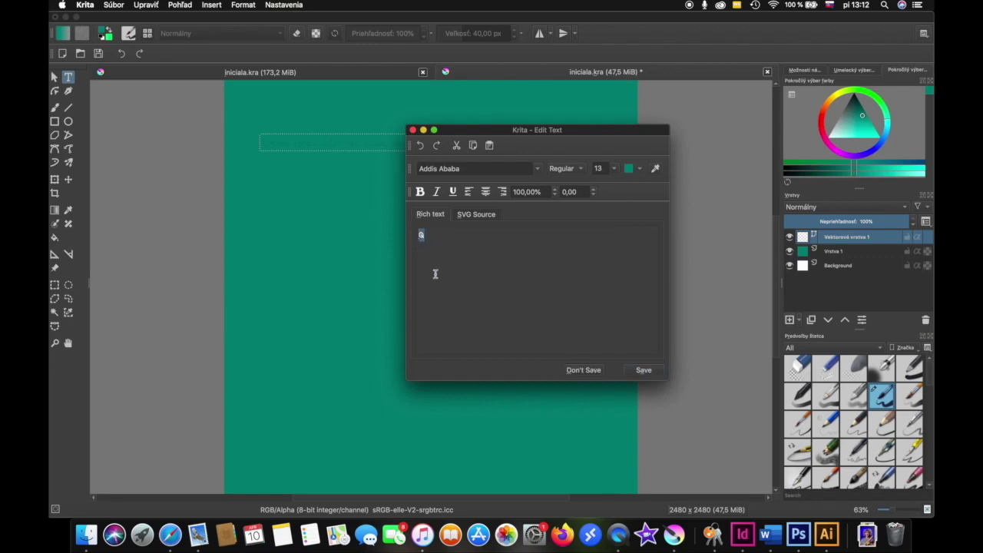
pyautogui.click(539, 169)
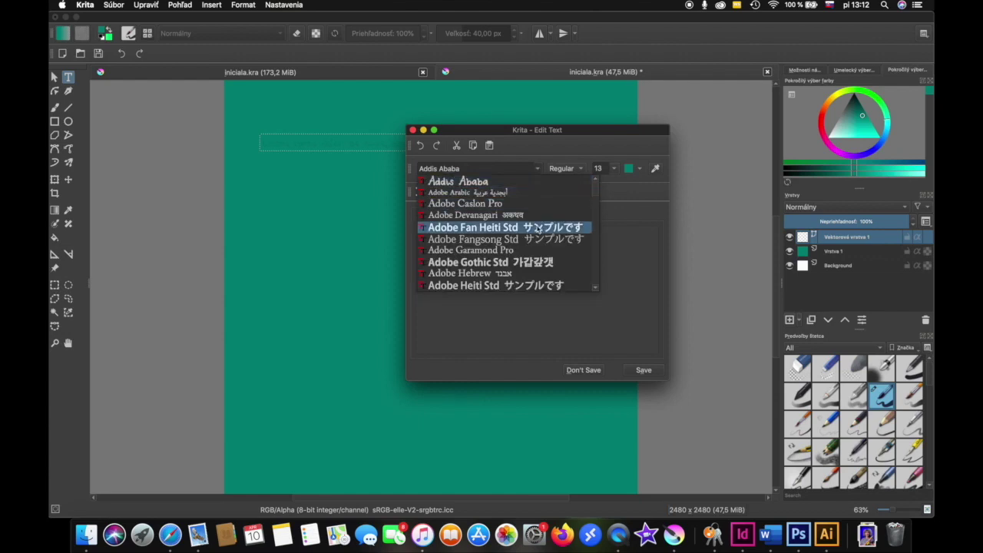
pyautogui.click(530, 249)
pyautogui.click(606, 169)
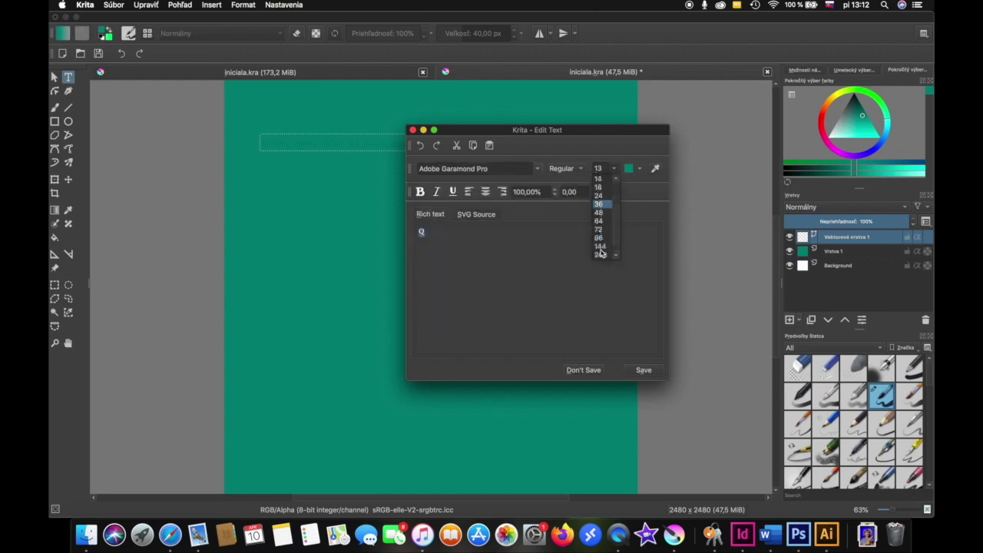
pyautogui.click(599, 246)
pyautogui.click(581, 169)
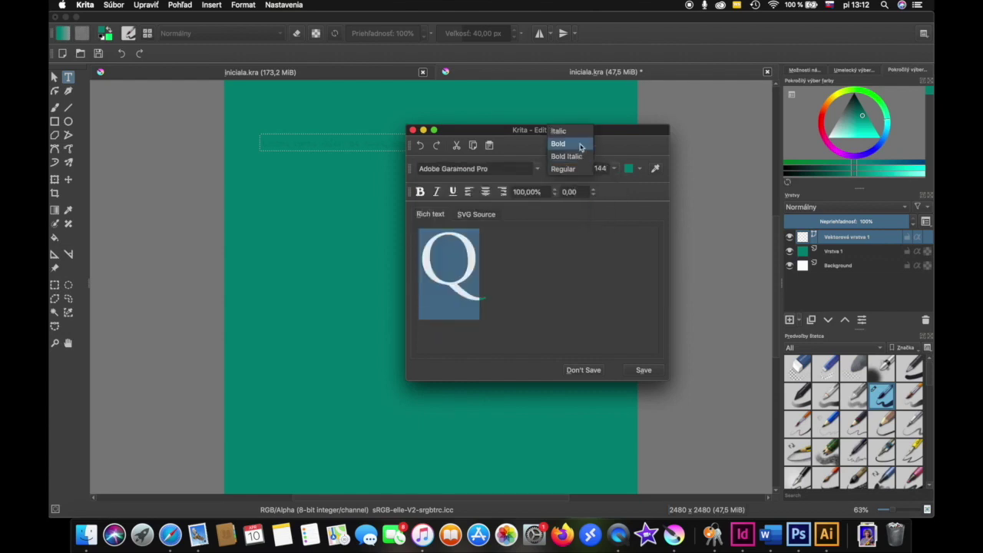
pyautogui.click(581, 146)
pyautogui.click(639, 168)
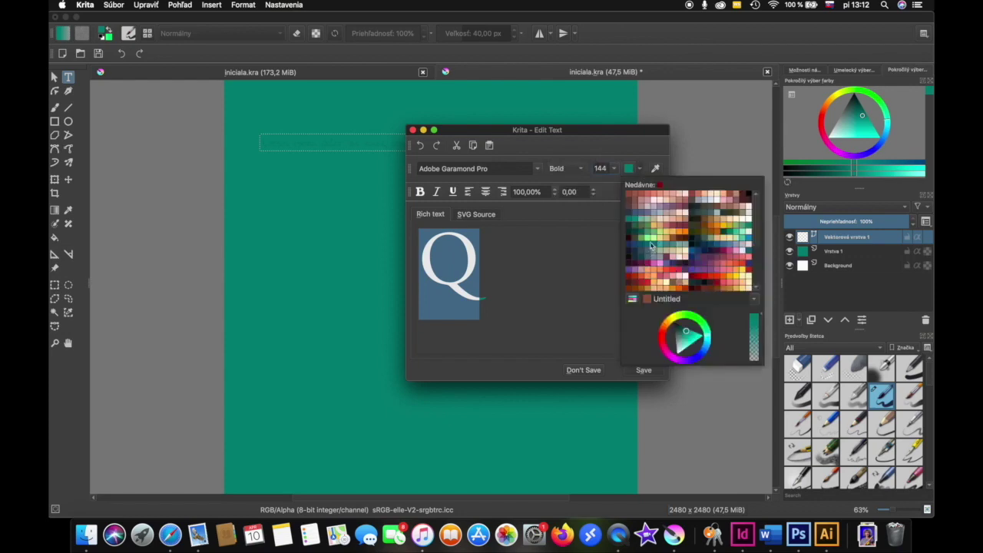
pyautogui.click(649, 239)
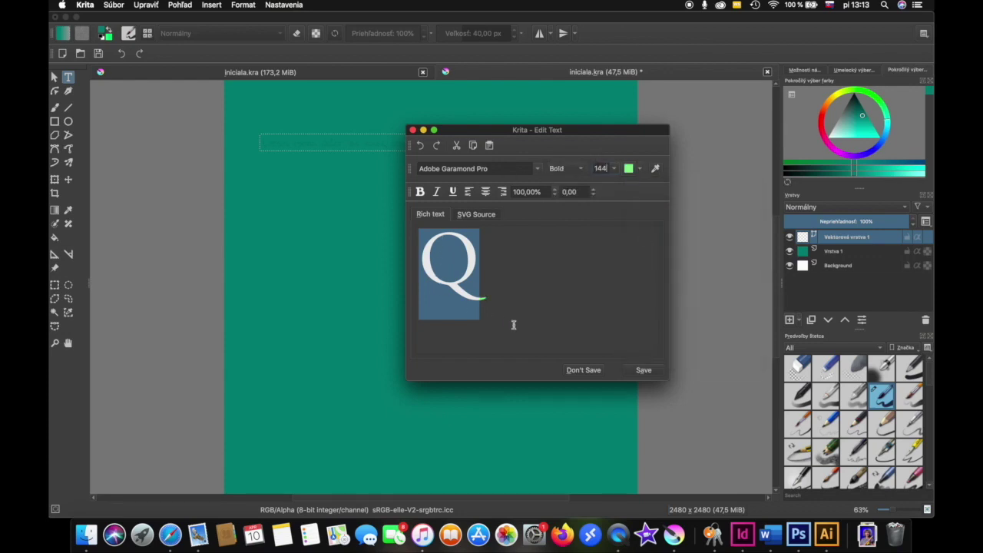
pyautogui.click(643, 371)
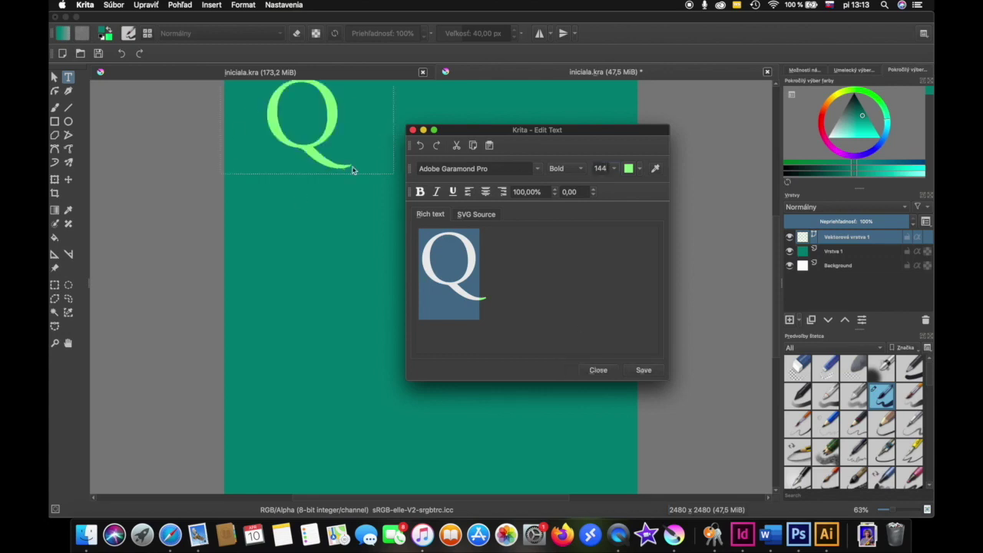
# Close the text editor and move the Q to the centre of the canvas
pyautogui.click(412, 131)
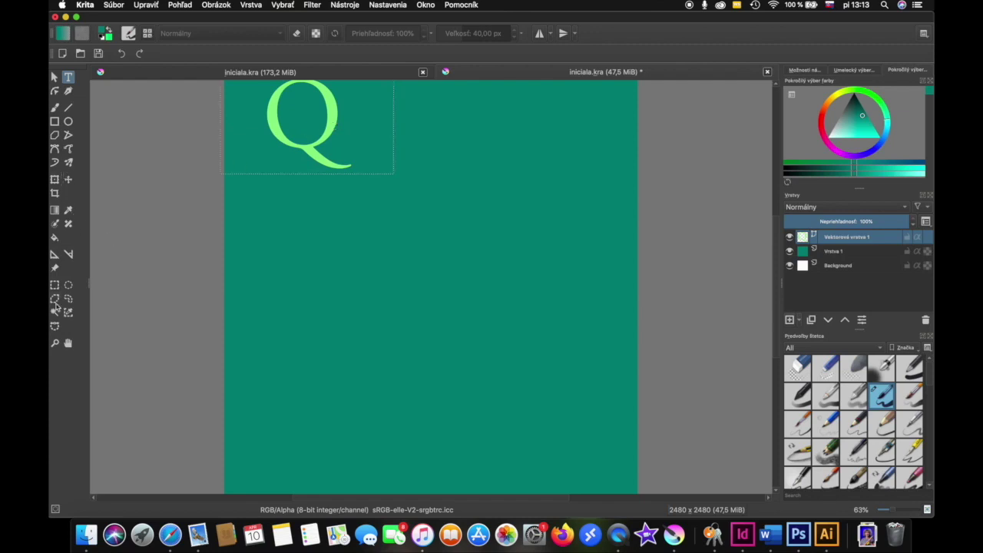
pyautogui.press('t')
pyautogui.moveTo(334, 130)
pyautogui.mouseDown()
pyautogui.moveTo(462, 244)
pyautogui.moveTo(432, 253)
pyautogui.moveTo(442, 263)
pyautogui.mouseUp()
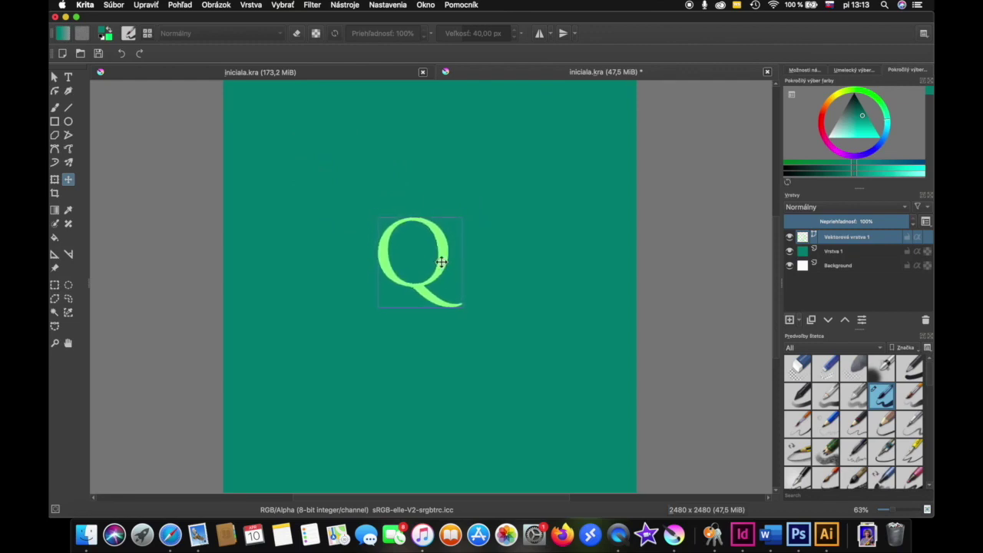
pyautogui.moveTo(846, 237)
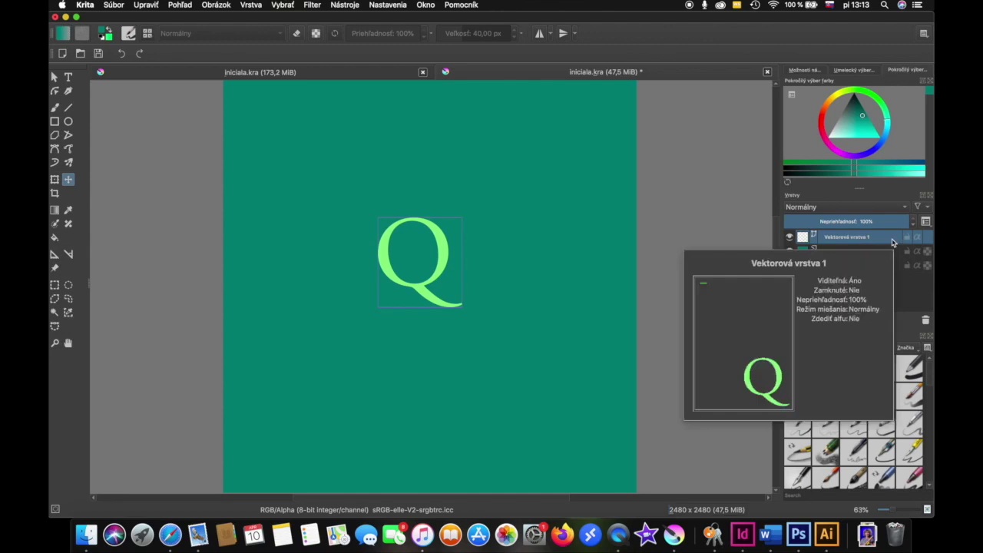
# Convert the Q layer to a paint layer and scale the Q to fill most of the canvas
pyautogui.rightClick(892, 243)
pyautogui.moveTo(807, 231)
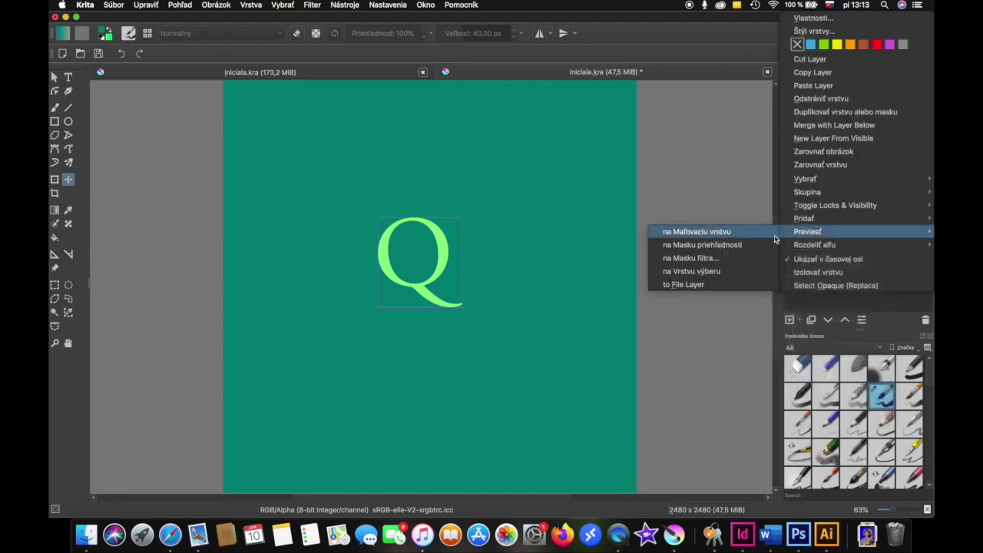
pyautogui.click(696, 231)
pyautogui.hotkey('ctrl', 't')
pyautogui.moveTo(463, 307); pyautogui.dragTo(482, 356)
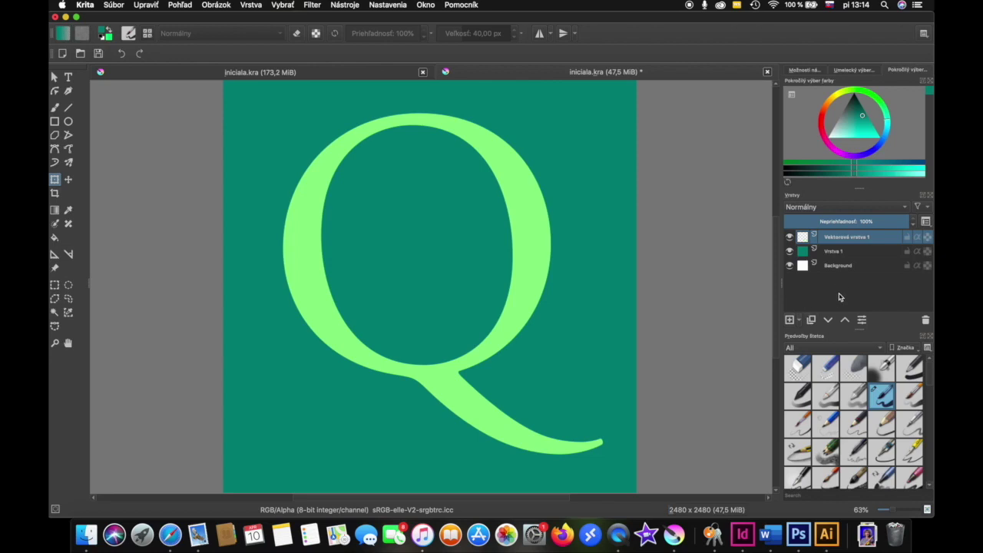
# Add a new layer and draw a circular selection around the Q, displayed as a mask overlay
pyautogui.click(788, 321)
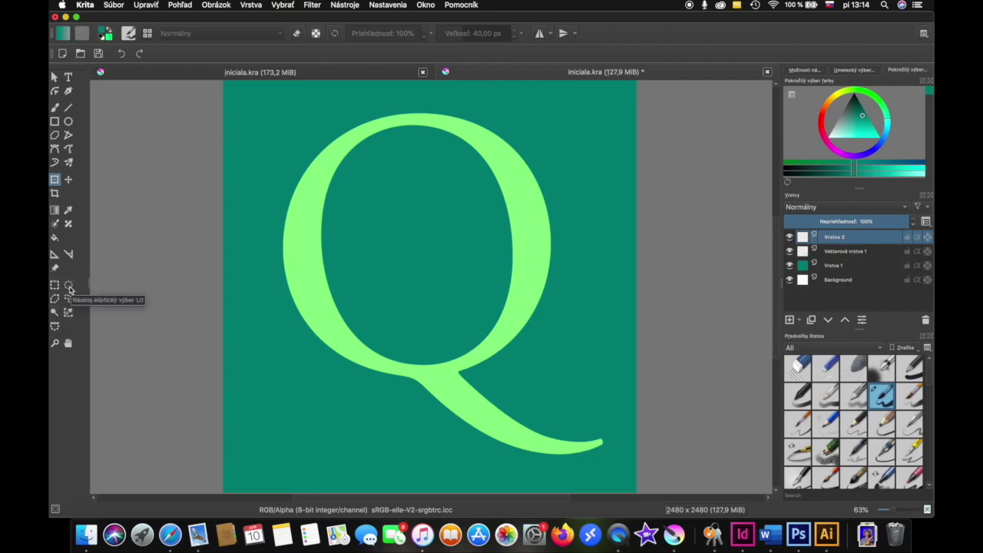
pyautogui.click(68, 286)
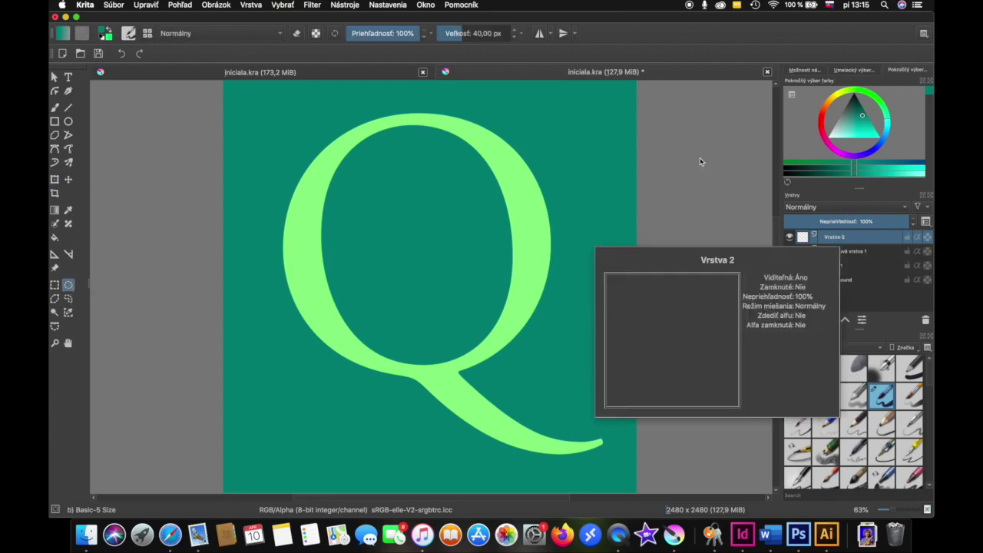
pyautogui.moveTo(231, 84); pyautogui.dragTo(604, 458)
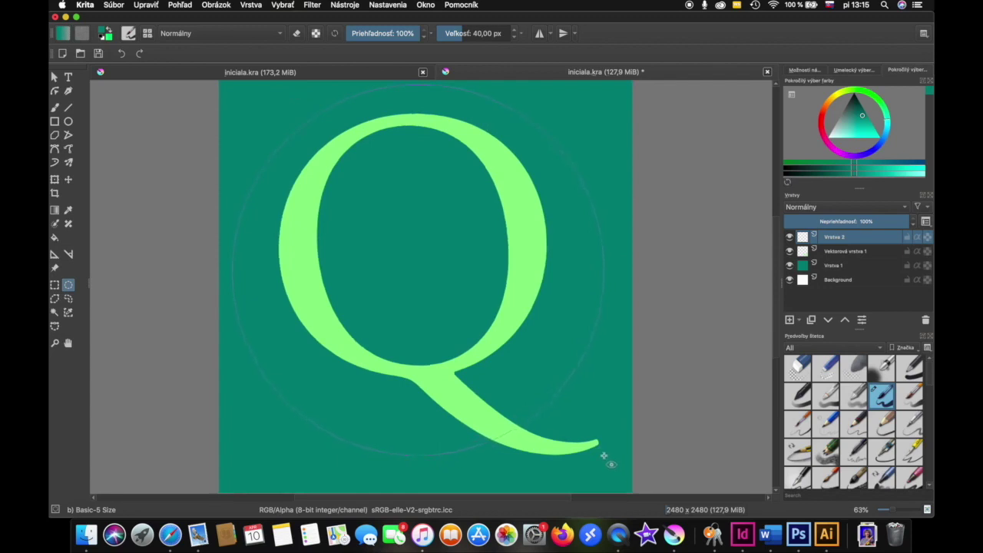
pyautogui.moveTo(603, 456); pyautogui.dragTo(610, 466)
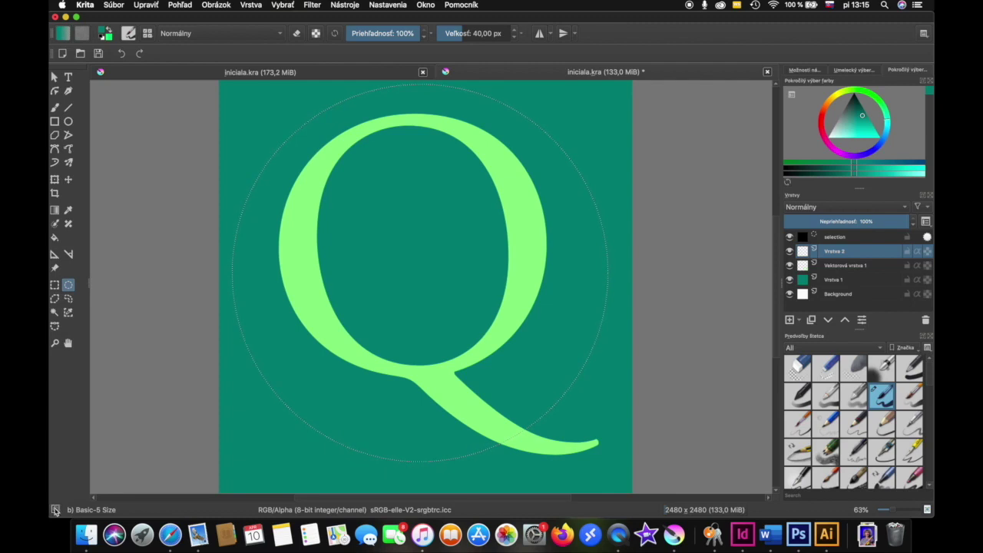
pyautogui.click(56, 511)
pyautogui.click(55, 510)
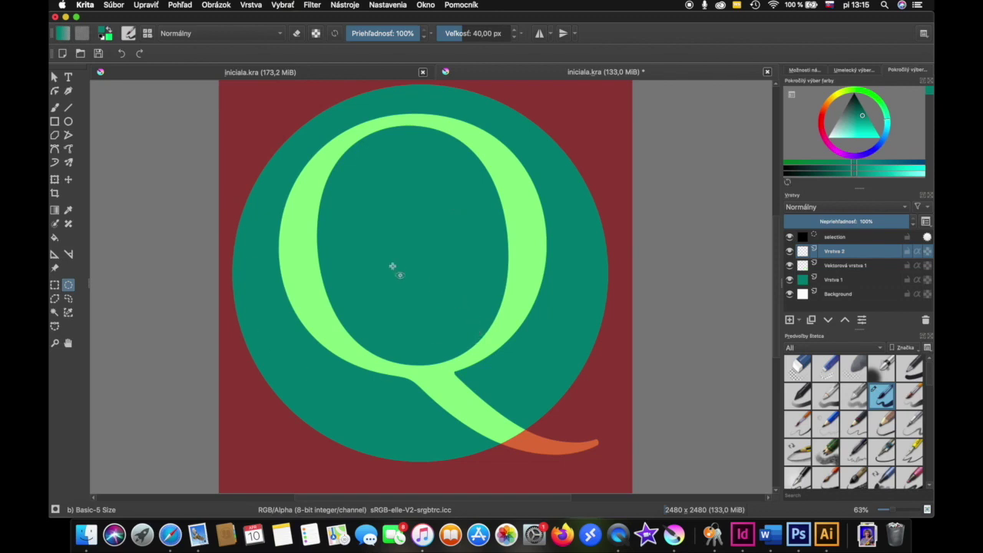
# Select the Fill tool with bright yellow as the paint colour
pyautogui.click(54, 237)
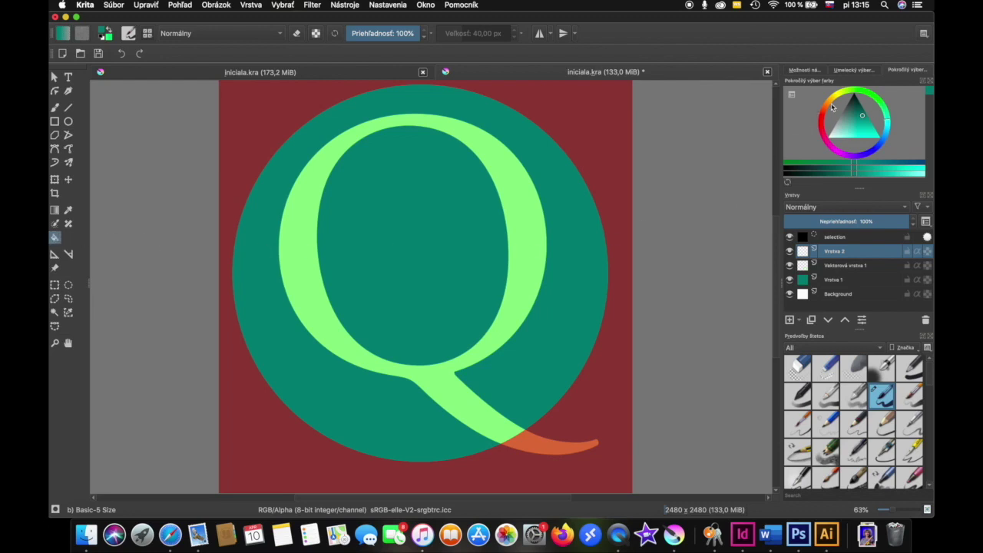
pyautogui.click(842, 95)
pyautogui.click(867, 136)
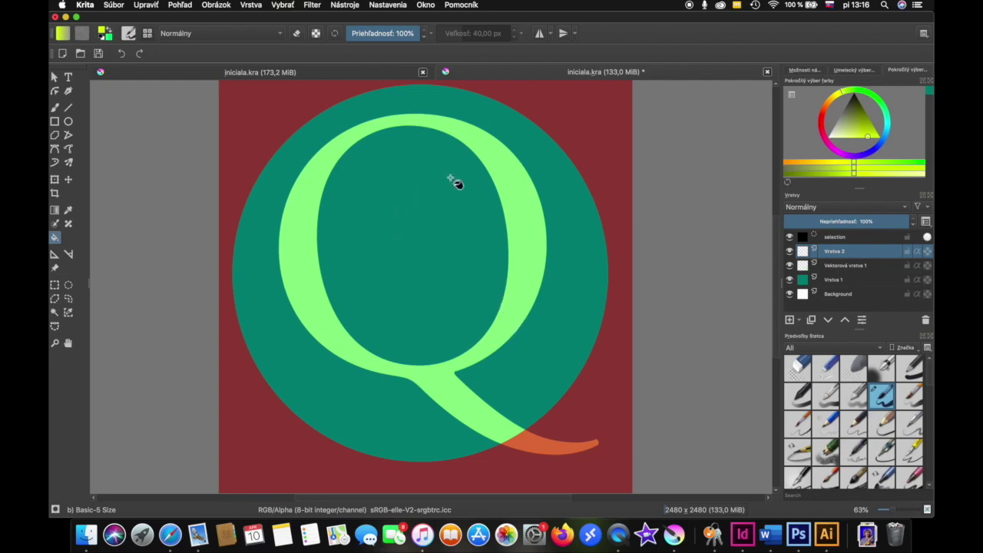
# Hide the Q layer and fill the circular selection on Vrstva 2 with yellow
pyautogui.click(789, 265)
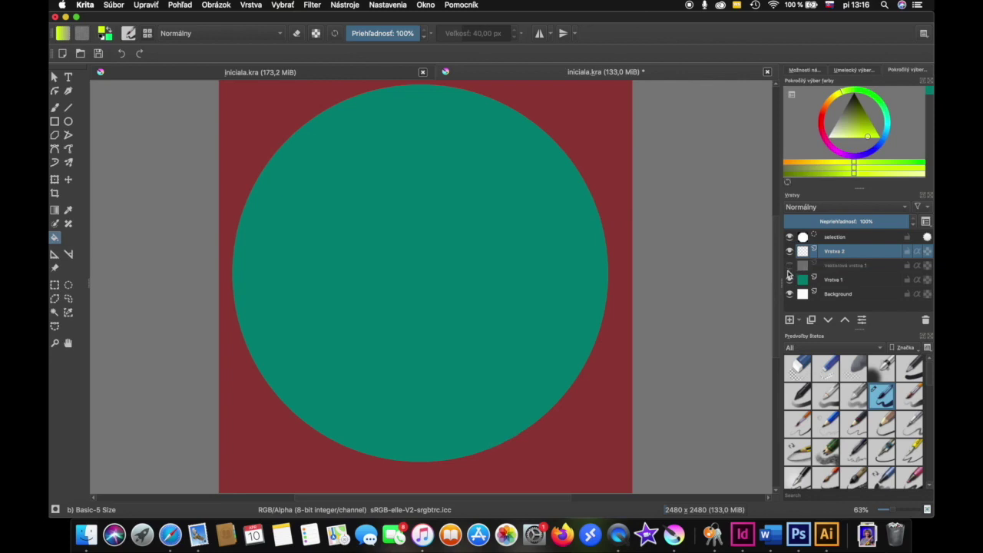
pyautogui.click(789, 265)
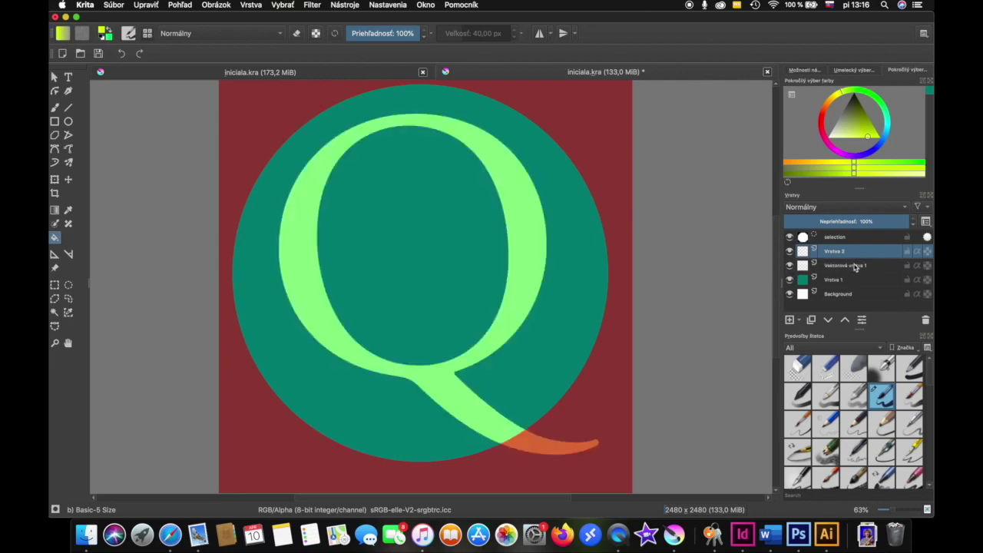
pyautogui.click(789, 265)
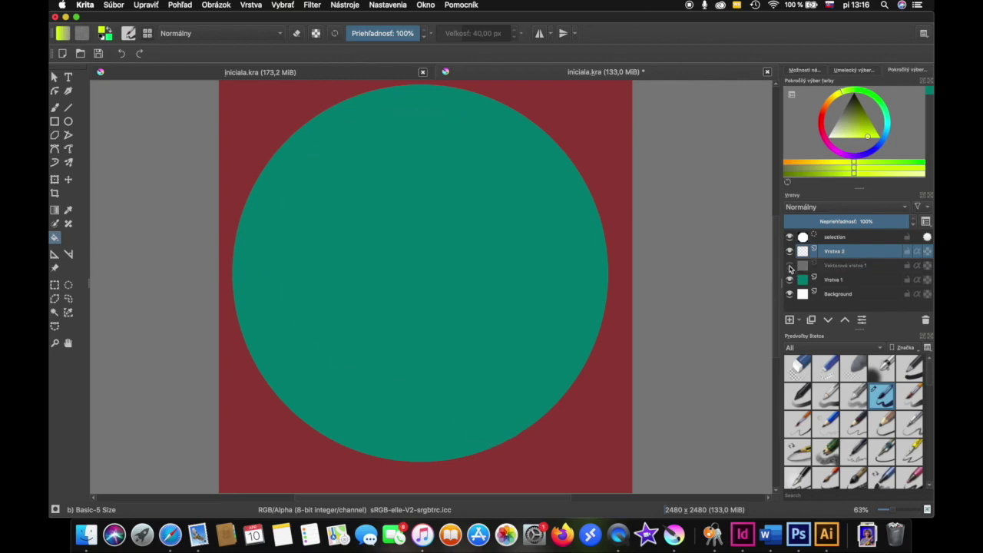
pyautogui.click(442, 349)
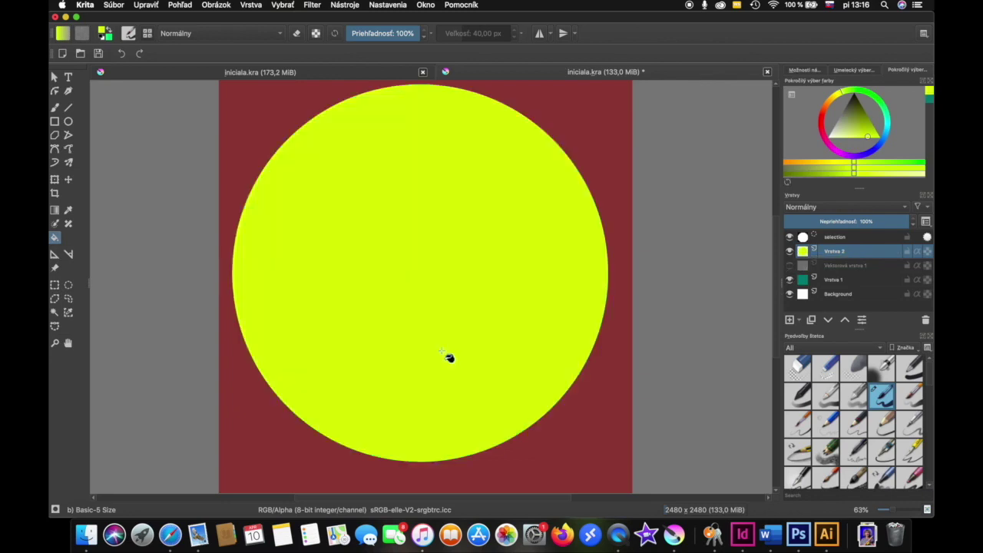
pyautogui.click(435, 465)
pyautogui.click(55, 77)
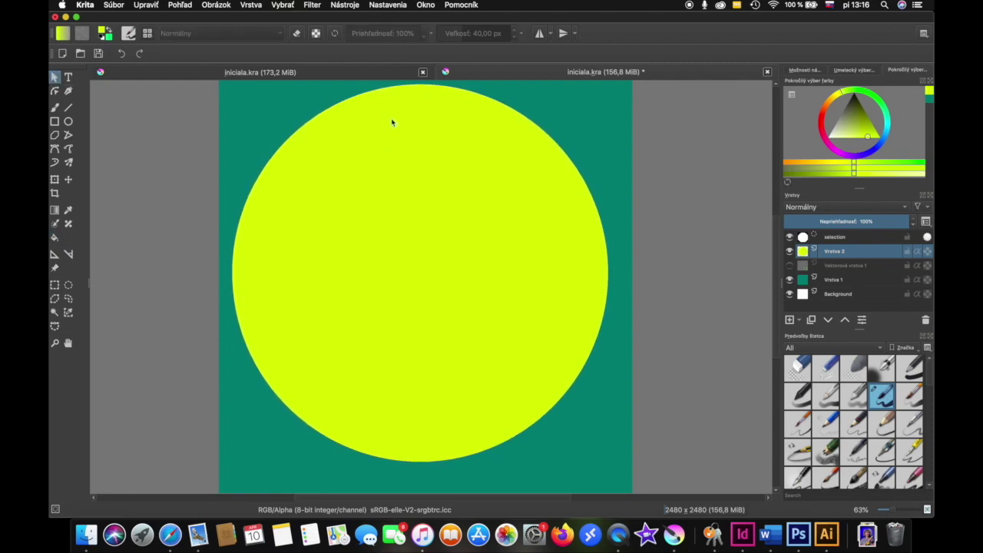
# Deselect, then nudge the yellow circle slightly downward
pyautogui.click(283, 5)
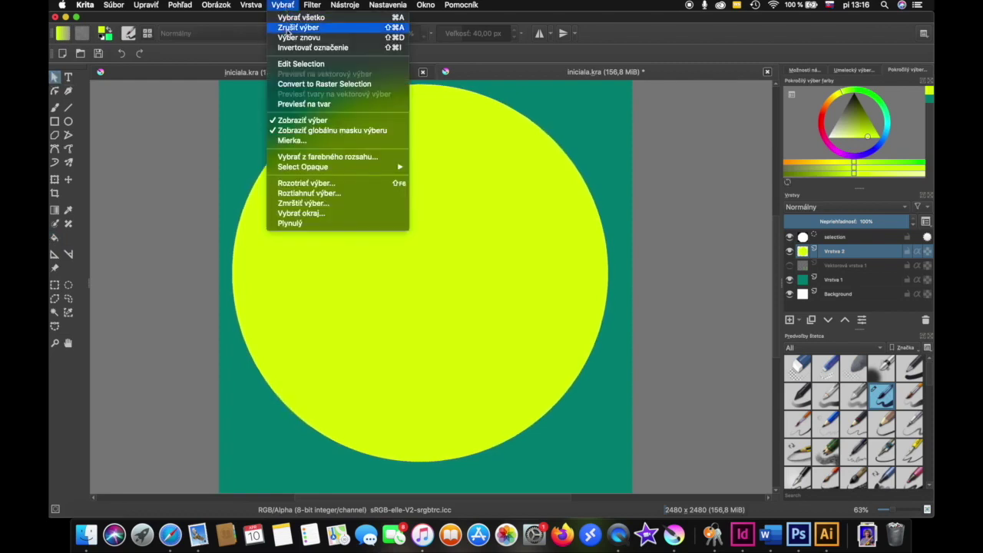
pyautogui.click(288, 28)
pyautogui.click(68, 180)
pyautogui.moveTo(422, 186); pyautogui.dragTo(426, 215)
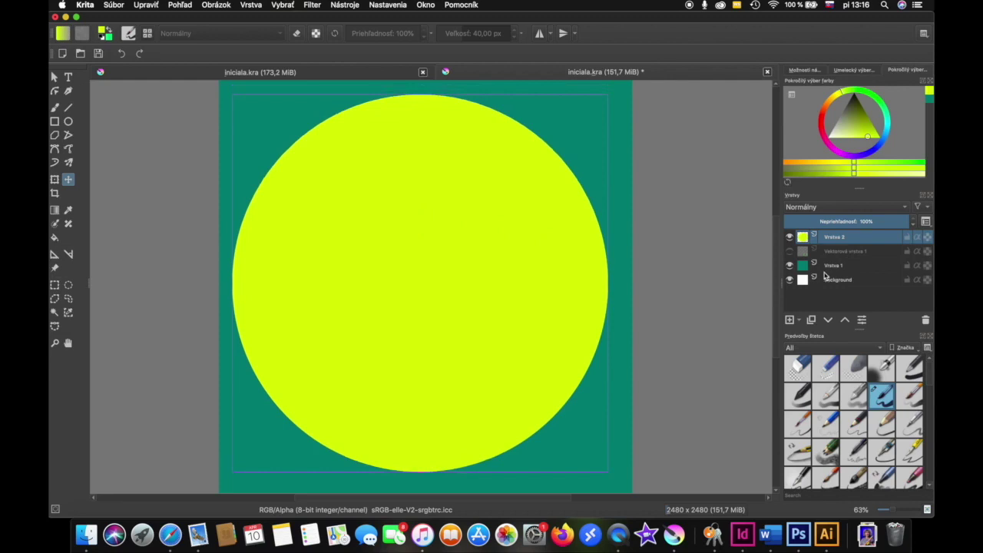
# Show the Q layer above the yellow circle and open its Layer Style window
pyautogui.click(789, 251)
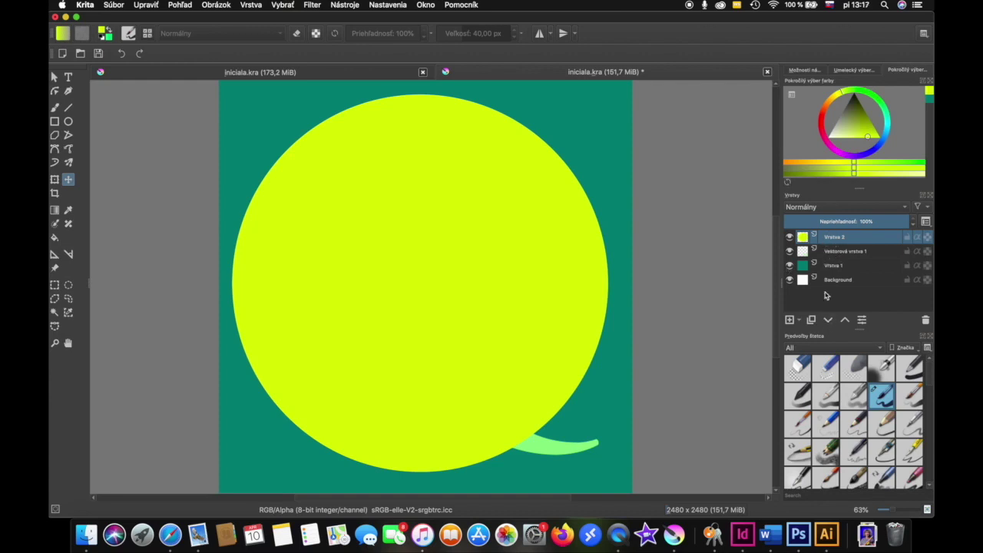
pyautogui.click(827, 321)
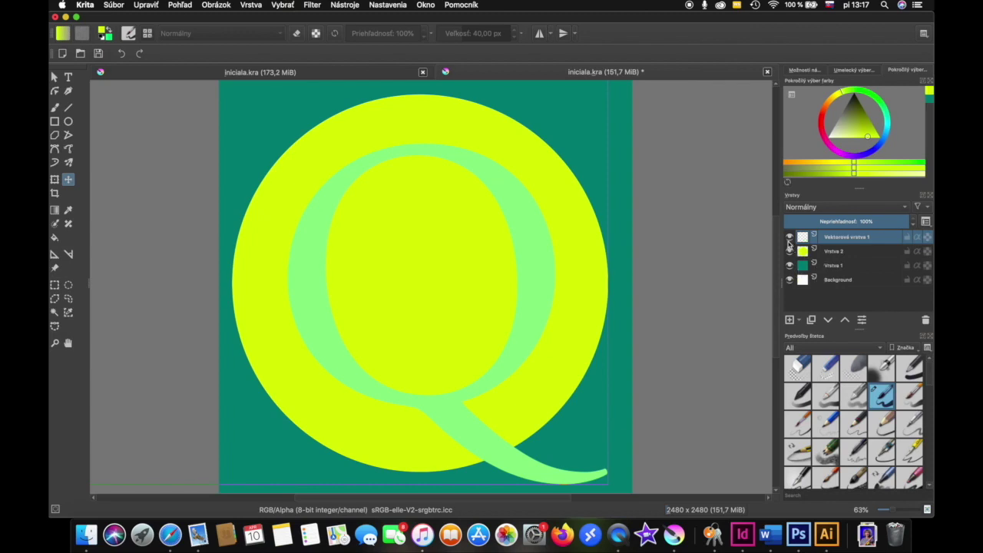
pyautogui.rightClick(828, 247)
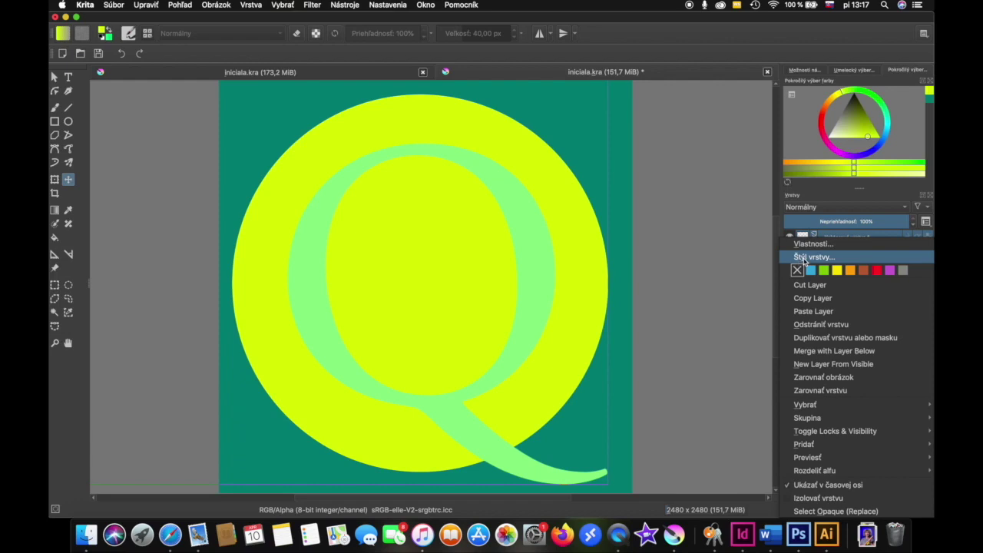
pyautogui.click(802, 260)
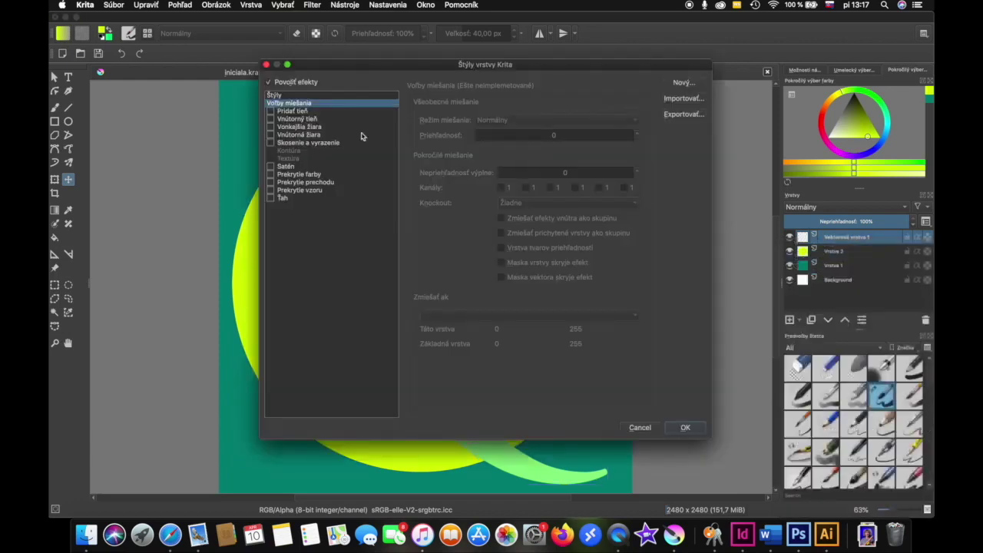
# Enable a default Drop Shadow (Multiply, 75% opacity, 21 px) on the light-green Q
pyautogui.click(284, 112)
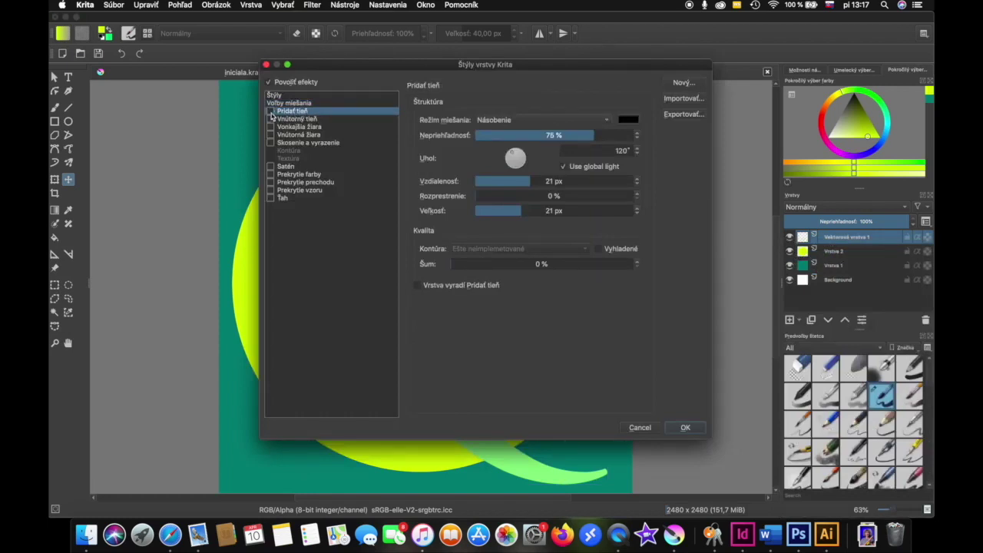
pyautogui.click(270, 113)
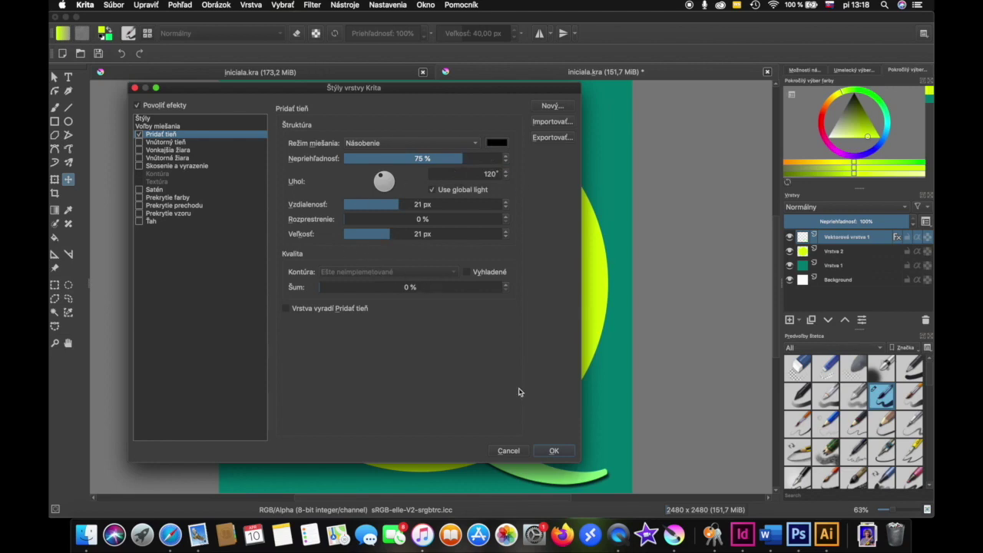
pyautogui.click(551, 451)
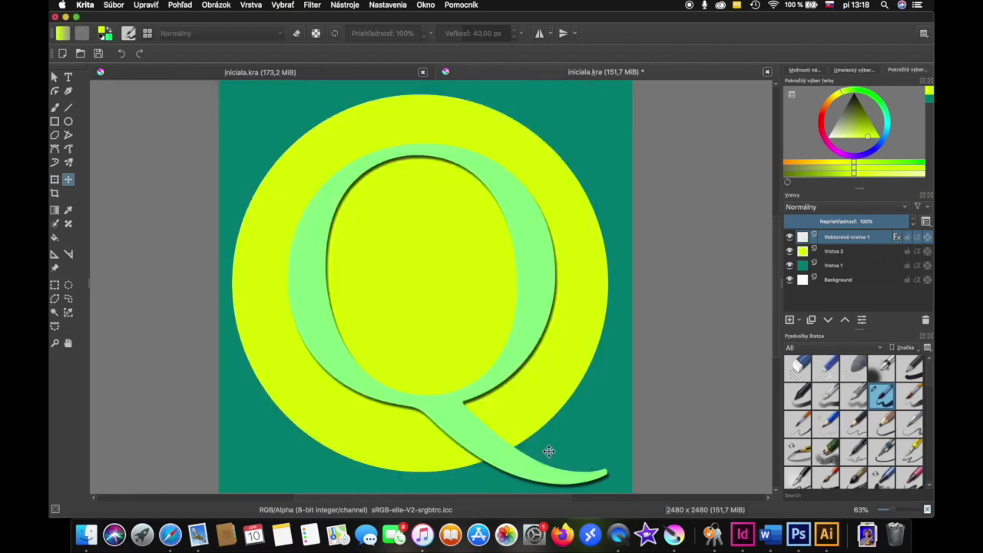
# Give the yellow circle layer Vrstva 2 a default Inner Shadow (Multiply, 75%, 21 px)
pyautogui.click(833, 254)
pyautogui.rightClick(891, 257)
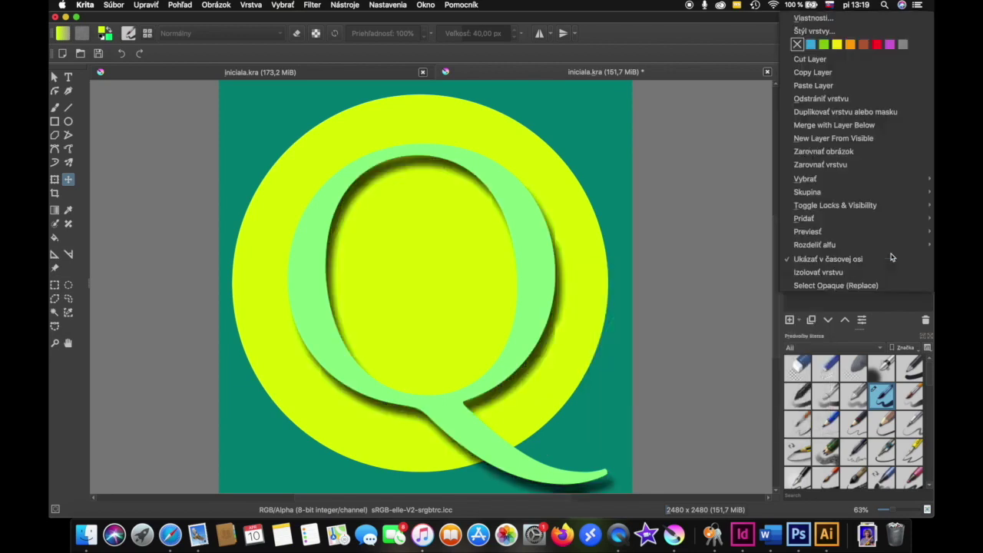
pyautogui.click(815, 30)
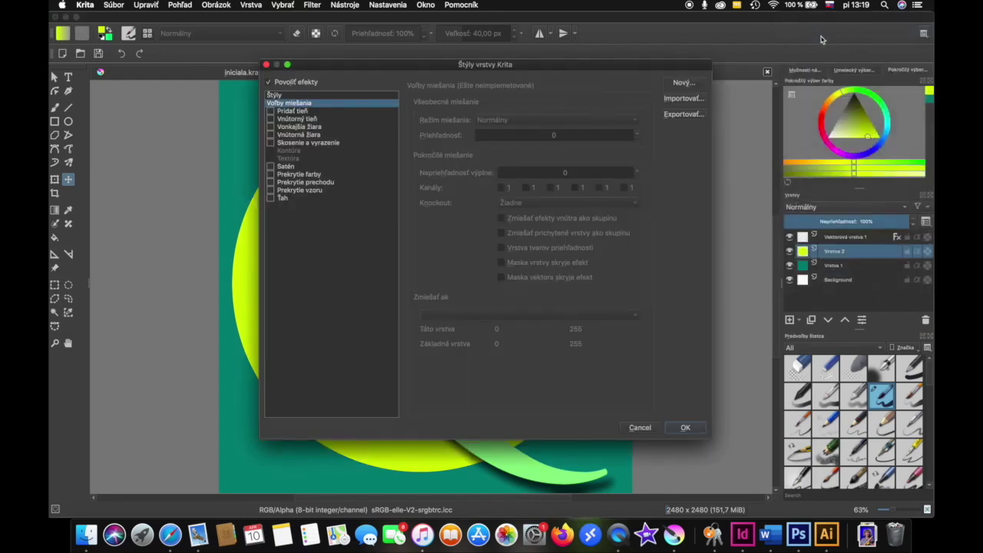
pyautogui.moveTo(522, 64); pyautogui.dragTo(868, 69)
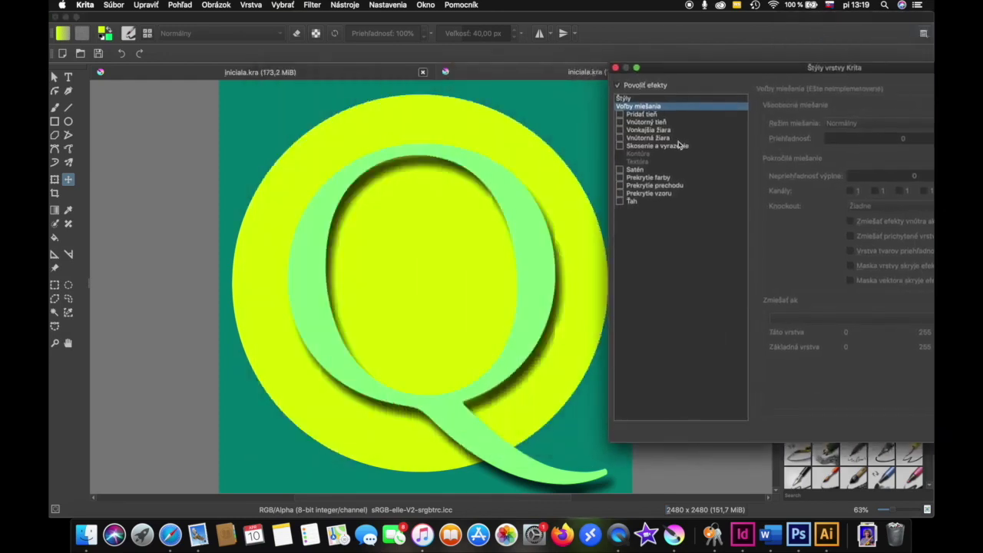
pyautogui.click(639, 113)
pyautogui.click(625, 122)
pyautogui.click(620, 123)
pyautogui.moveTo(667, 73); pyautogui.dragTo(531, 40)
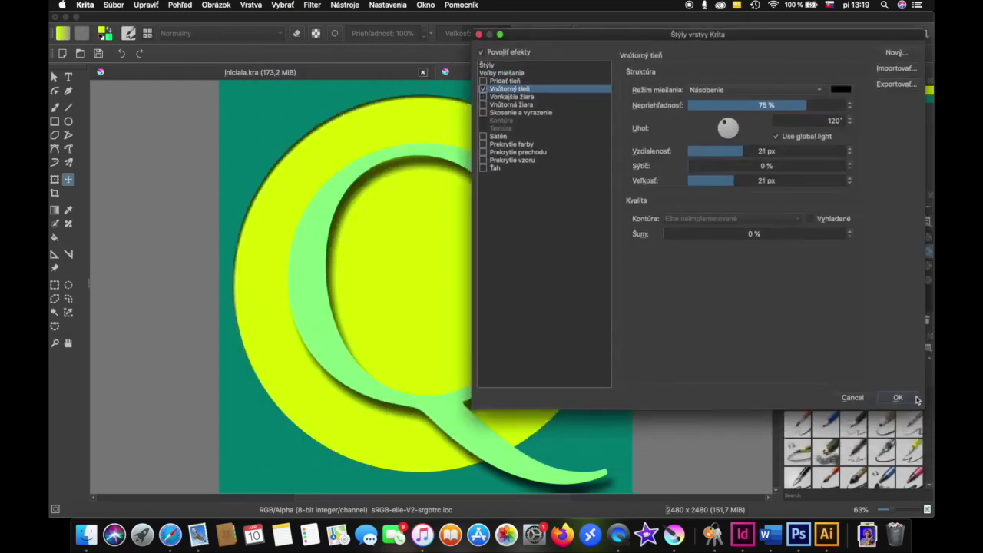
pyautogui.moveTo(601, 37); pyautogui.dragTo(741, 49)
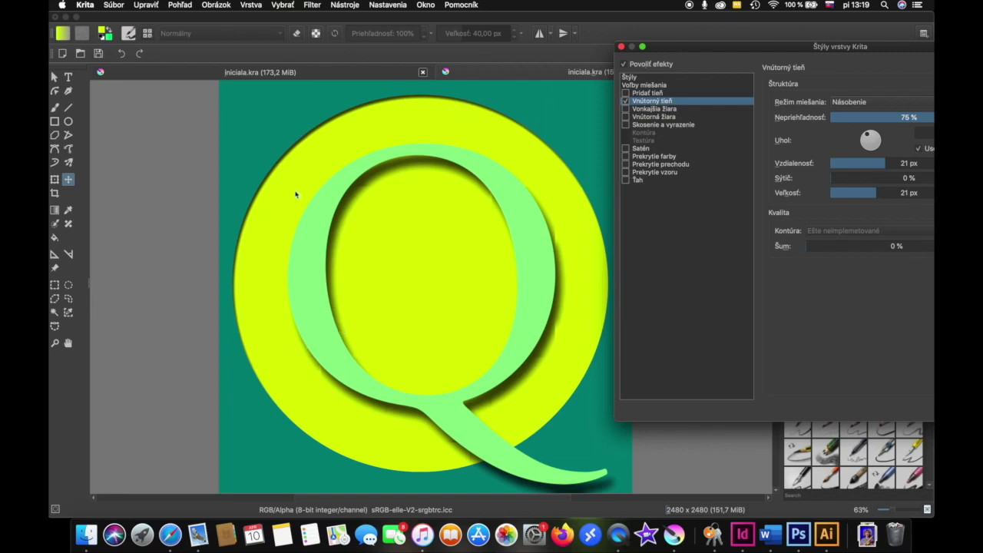
pyautogui.press('Return')
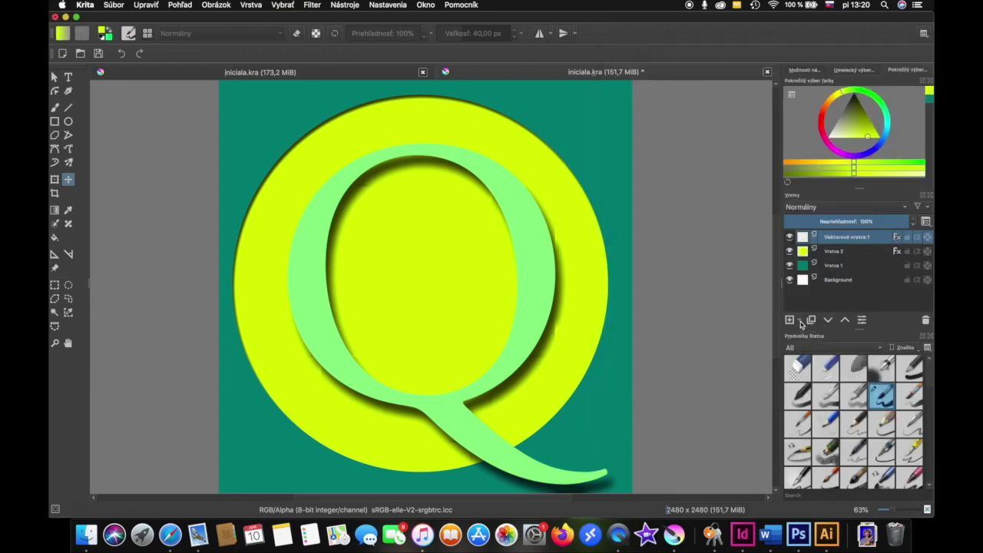
# Add empty layer Vrstva 3 on top and float the Freehand Selection tool options as a docker
pyautogui.click(799, 321)
pyautogui.click(802, 326)
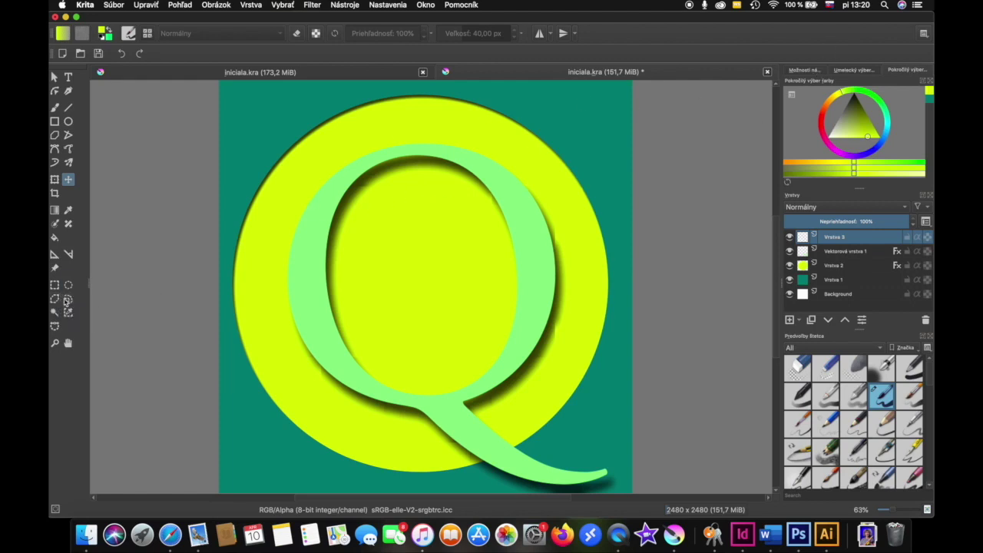
pyautogui.click(68, 298)
pyautogui.click(805, 71)
pyautogui.moveTo(805, 71)
pyautogui.mouseDown()
pyautogui.moveTo(223, 350)
pyautogui.moveTo(219, 326)
pyautogui.mouseUp()
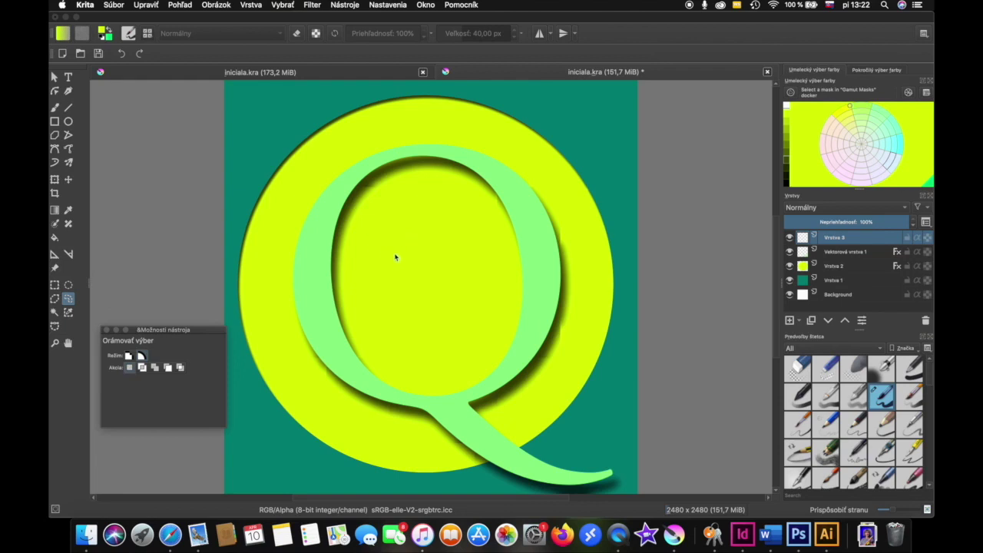
# Lasso a bird-shaped freehand selection inside the Q's counter, adding outlines in Add mode
pyautogui.moveTo(438, 246); pyautogui.dragTo(417, 279)
pyautogui.moveTo(448, 247); pyautogui.dragTo(448, 250)
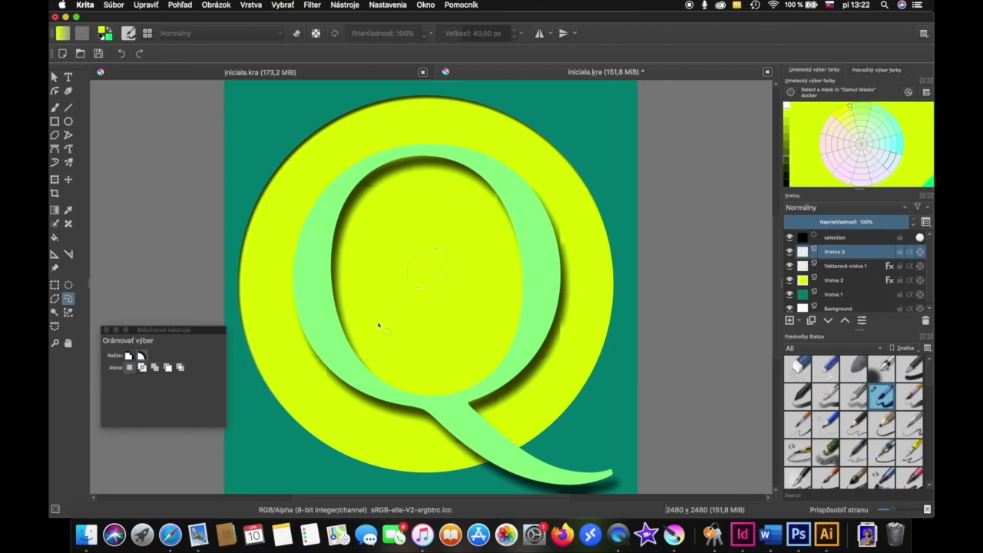
pyautogui.click(155, 368)
pyautogui.moveTo(395, 236)
pyautogui.mouseDown()
pyautogui.moveTo(435, 248)
pyautogui.moveTo(395, 241)
pyautogui.mouseUp()
pyautogui.moveTo(408, 281)
pyautogui.mouseDown()
pyautogui.moveTo(448, 265)
pyautogui.moveTo(453, 247)
pyautogui.mouseUp()
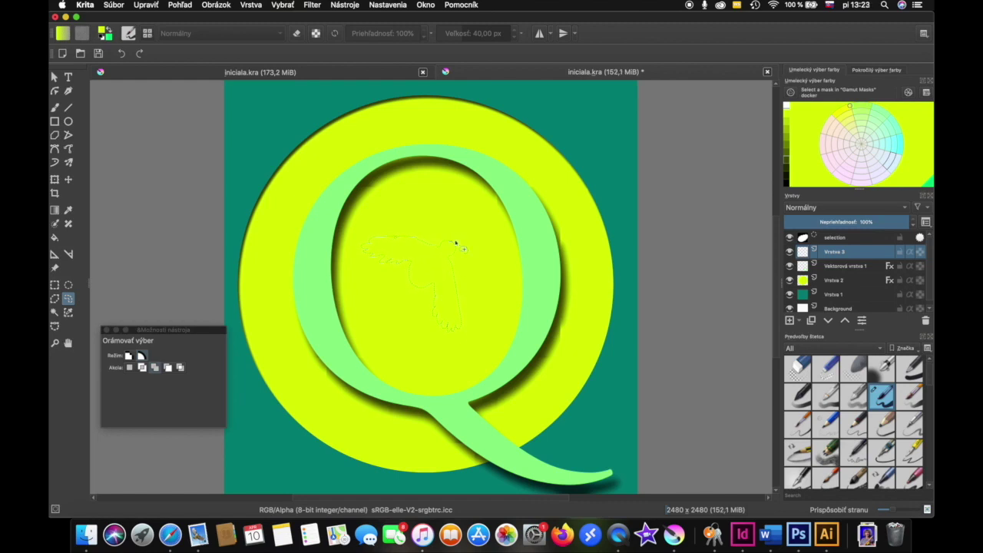
pyautogui.moveTo(395, 294); pyautogui.dragTo(402, 306)
pyautogui.click(168, 368)
# Fill the bird selection with a solid blue from the colour selector
pyautogui.click(55, 237)
pyautogui.click(876, 69)
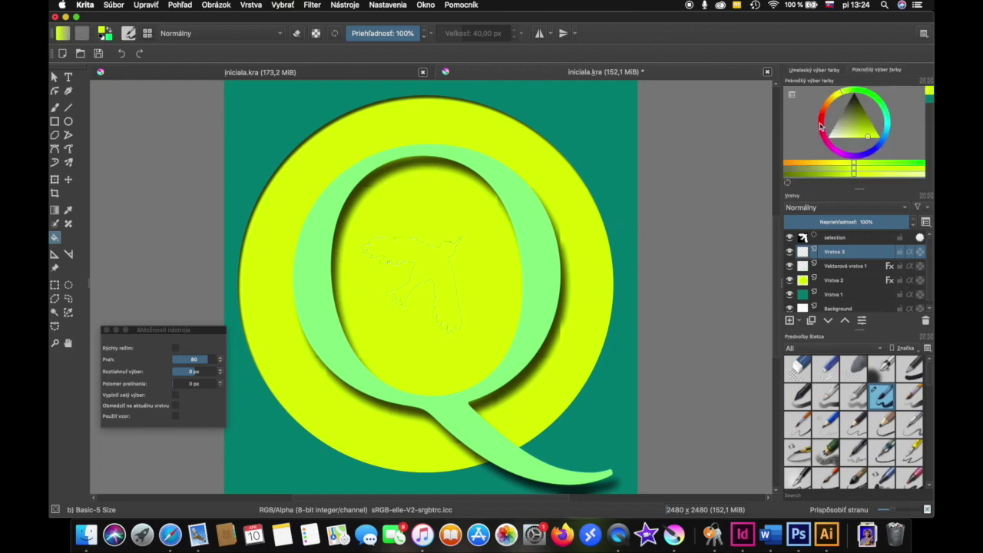
pyautogui.moveTo(824, 119); pyautogui.dragTo(877, 144)
pyautogui.click(431, 278)
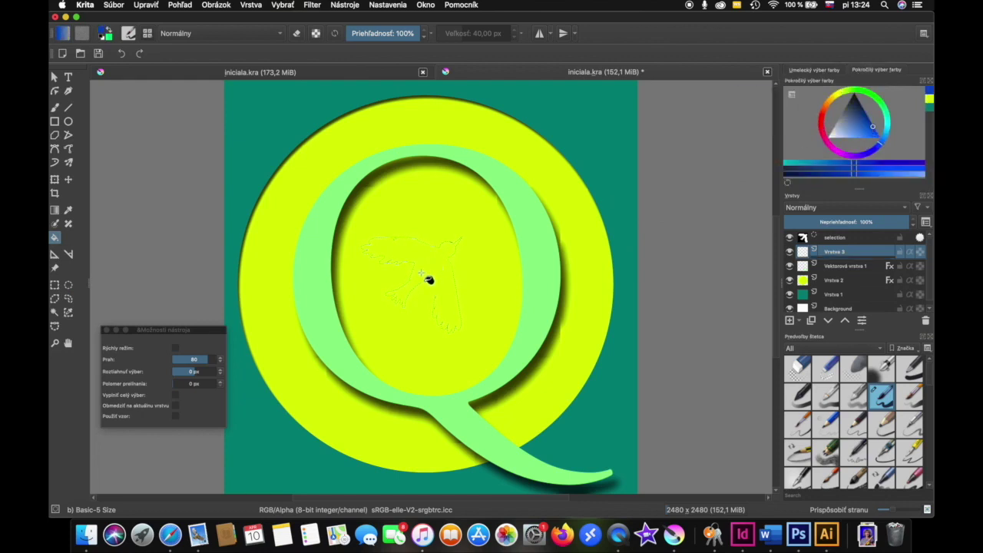
# Zoom in and refine the bird selection with the Freehand Selection tool
pyautogui.scroll(5, 414, 361)
pyautogui.click(68, 298)
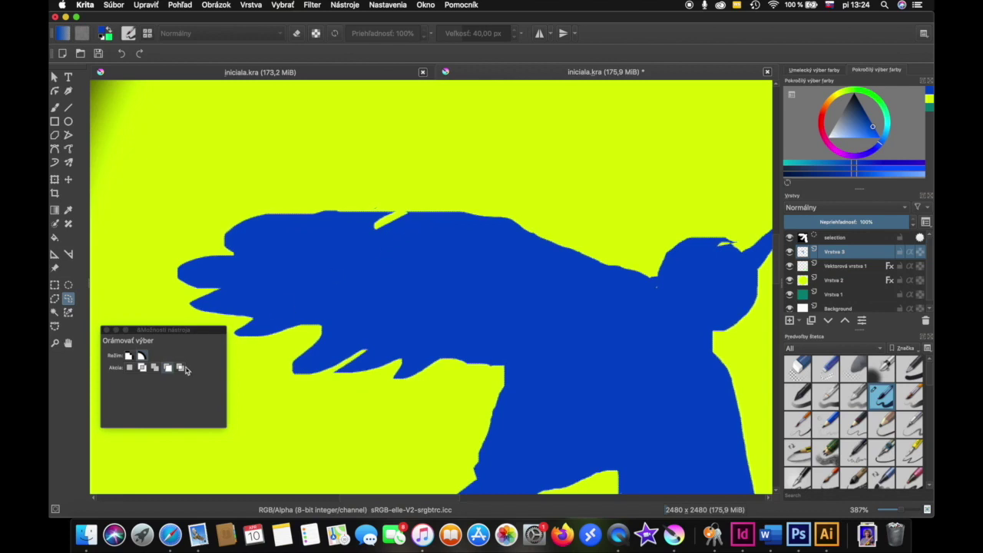
pyautogui.click(153, 369)
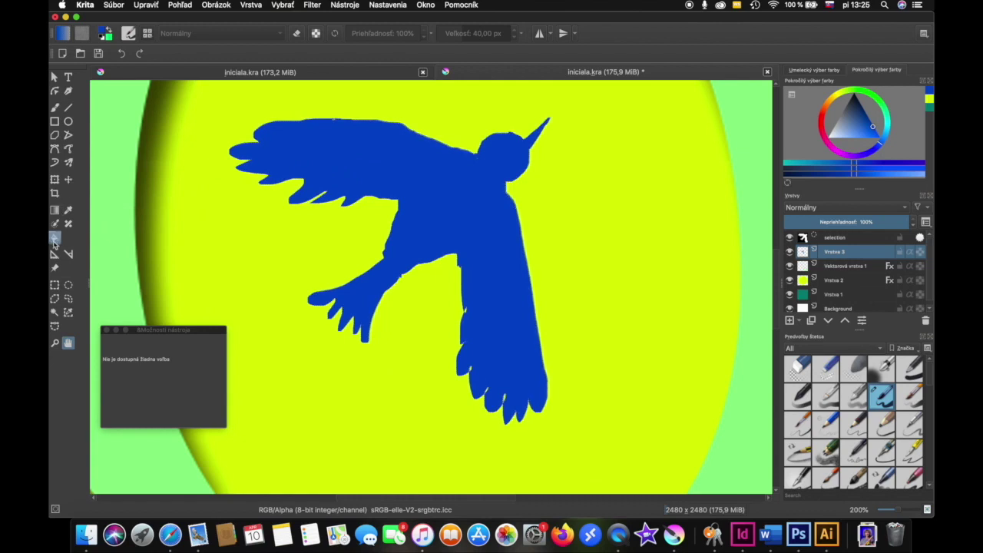
# Select the Dry Textured Creases brush preset for painting the bird
pyautogui.click(54, 107)
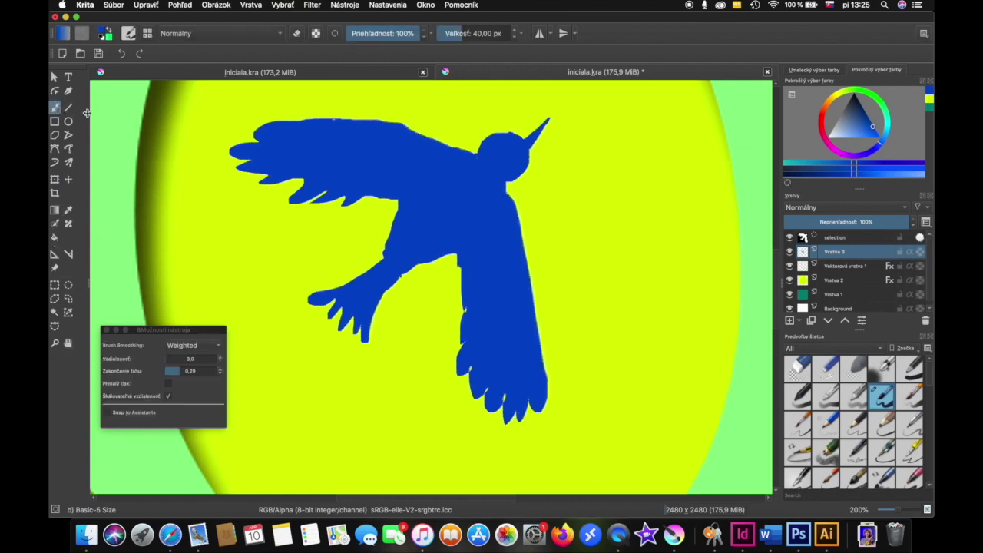
pyautogui.scroll(-3, 883, 422)
pyautogui.scroll(1, 883, 422)
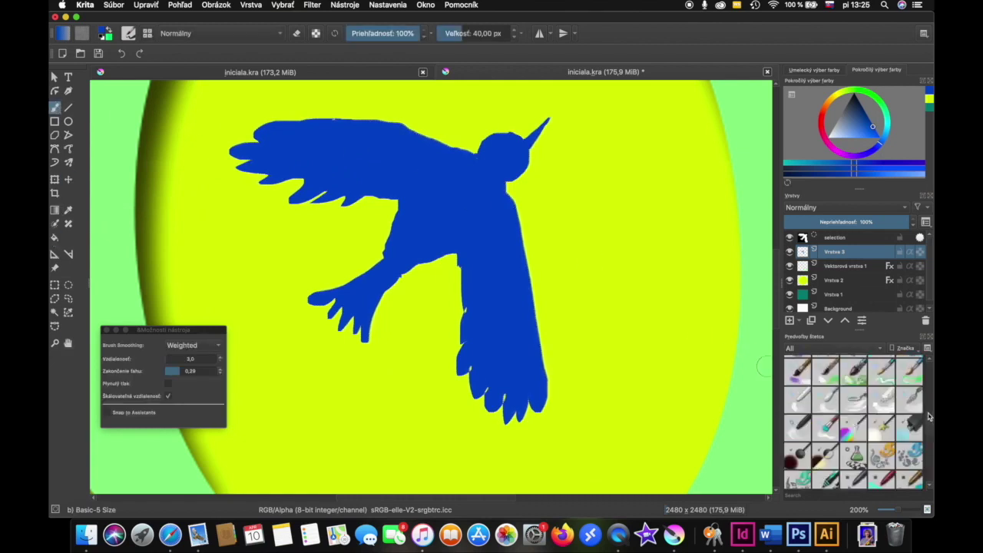
pyautogui.scroll(-3, 921, 430)
pyautogui.scroll(-2, 882, 430)
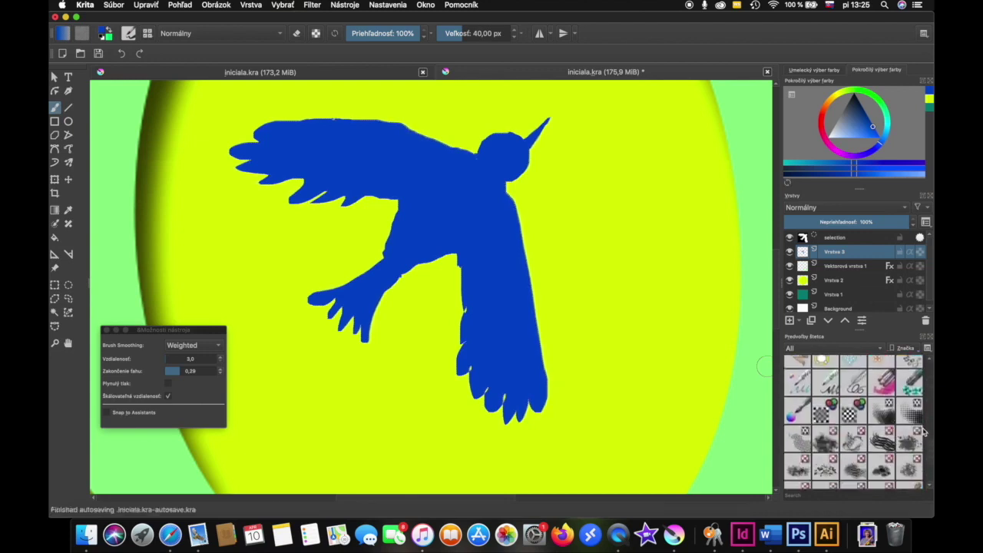
pyautogui.scroll(3, 883, 419)
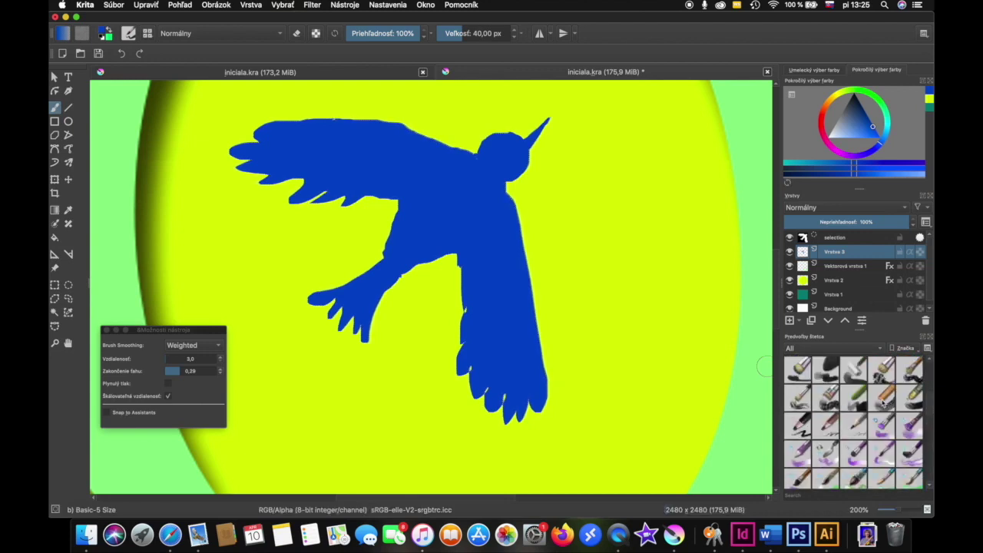
pyautogui.click(830, 401)
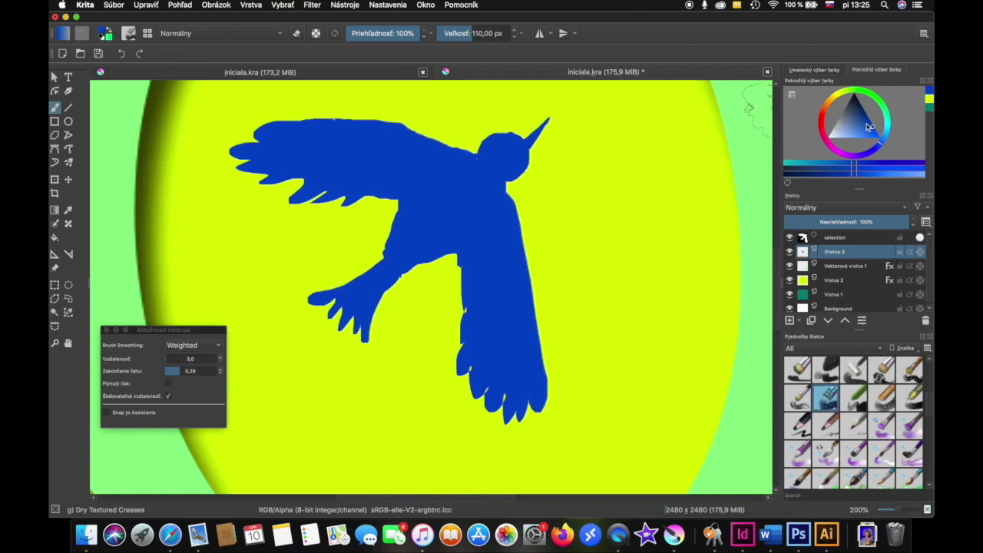
# Apply lighter blue shades to the bird, undo the flat refill, and deselect
pyautogui.click(866, 132)
pyautogui.hotkey('shift', 'BackSpace')
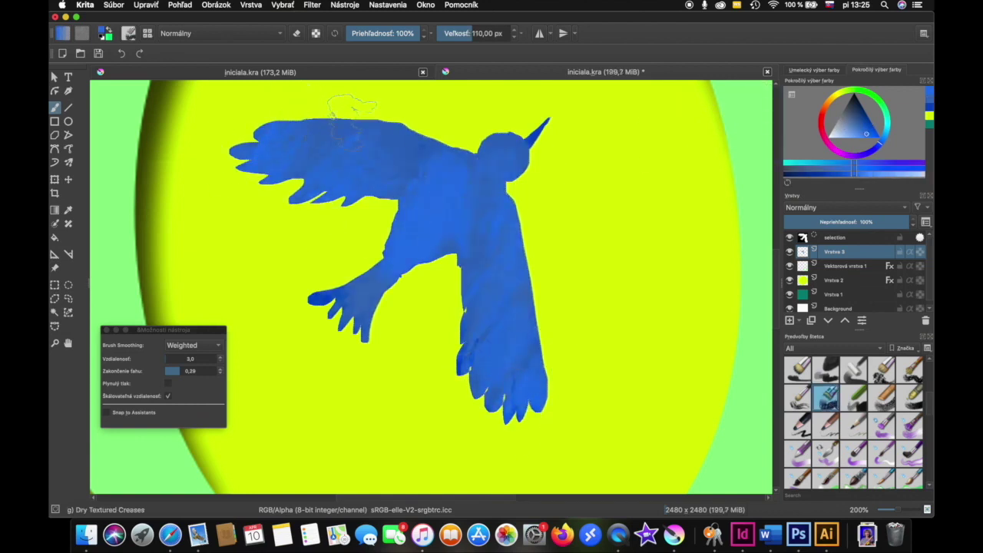
pyautogui.click(868, 118)
pyautogui.hotkey('ctrl', 'z')
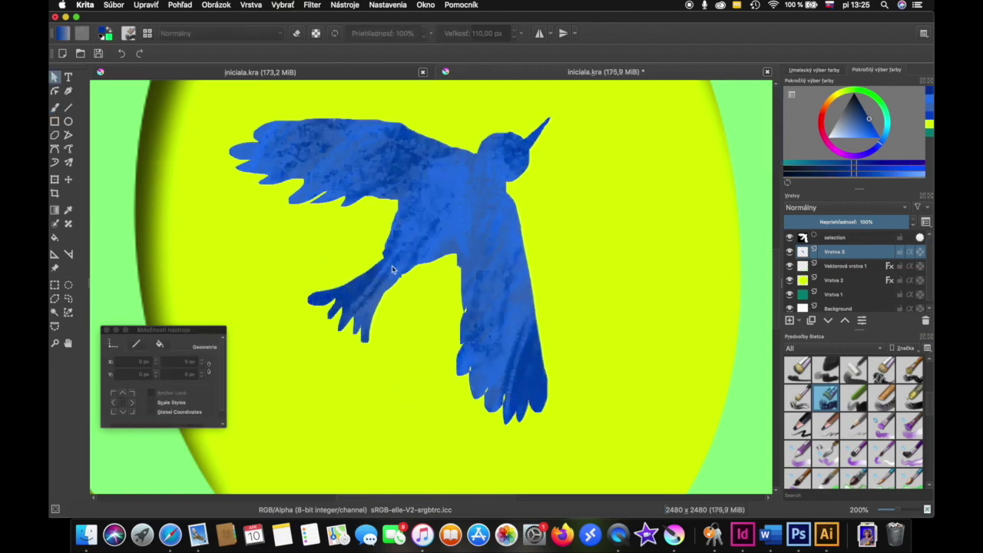
pyautogui.hotkey('ctrl', 'shift', 'a')
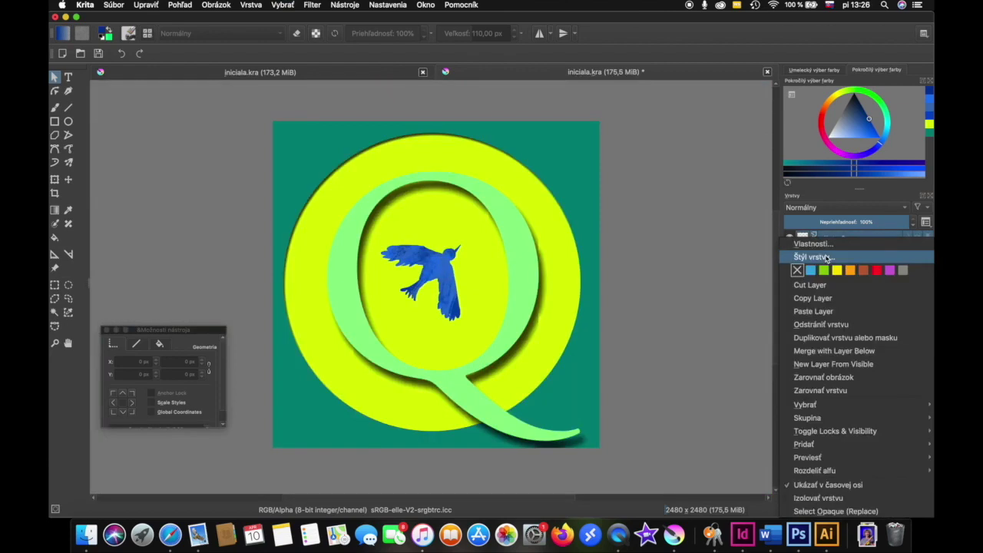
# Add a Drop Shadow layer style to the blue bird layer
pyautogui.click(814, 257)
pyautogui.click(271, 115)
pyautogui.click(308, 117)
pyautogui.click(685, 426)
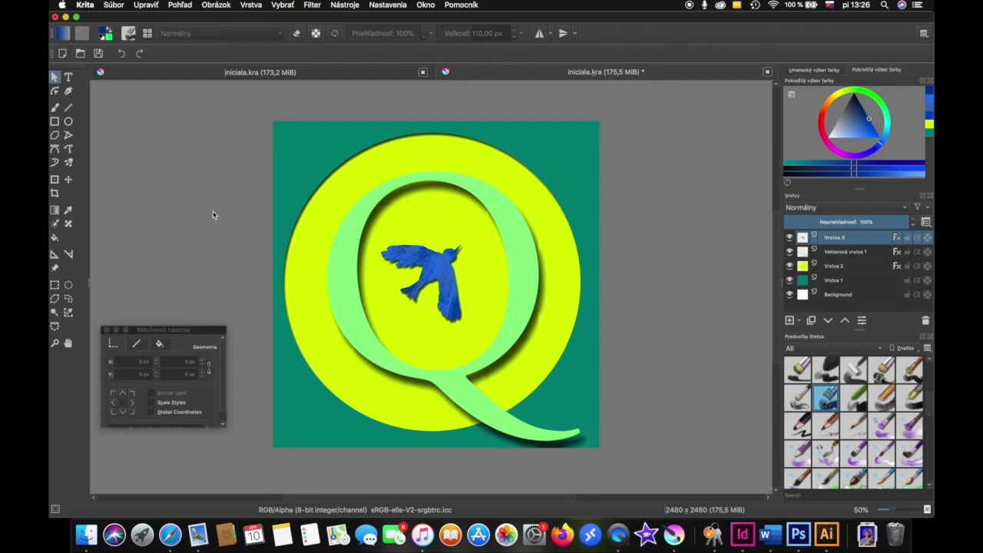
# Move, rotate and enlarge the bird inside the Q, then hide the F initial's upper decoration layers
pyautogui.click(55, 179)
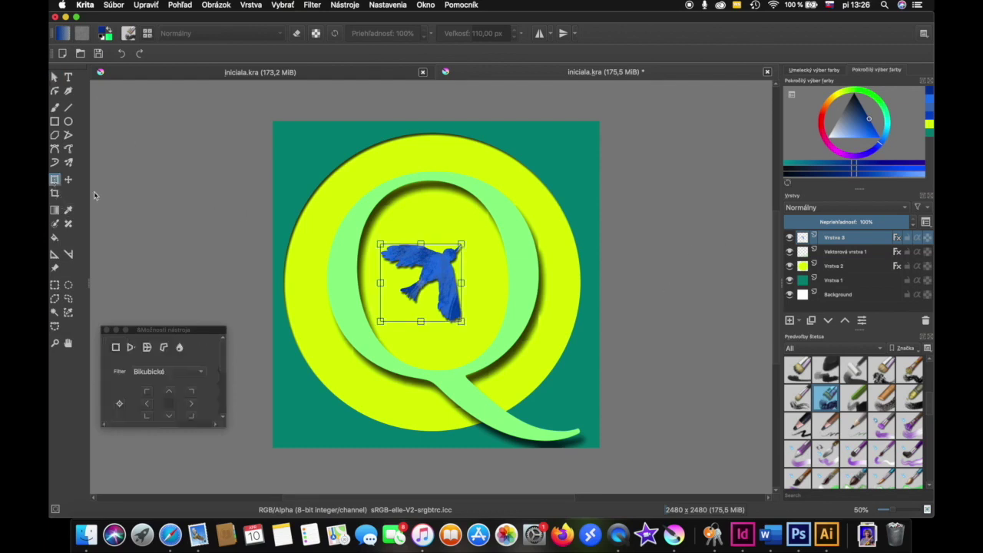
pyautogui.moveTo(438, 260); pyautogui.dragTo(499, 202)
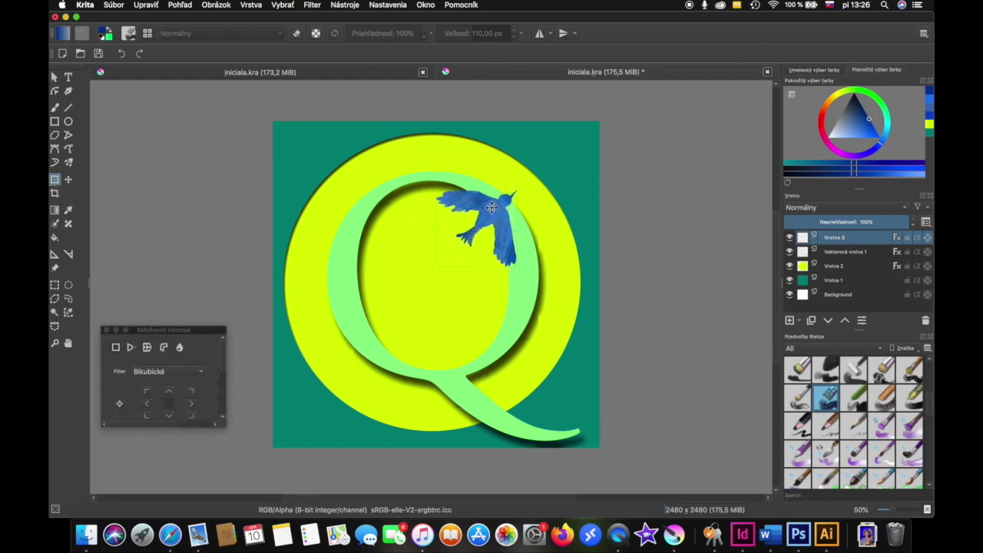
pyautogui.moveTo(531, 270); pyautogui.dragTo(494, 280)
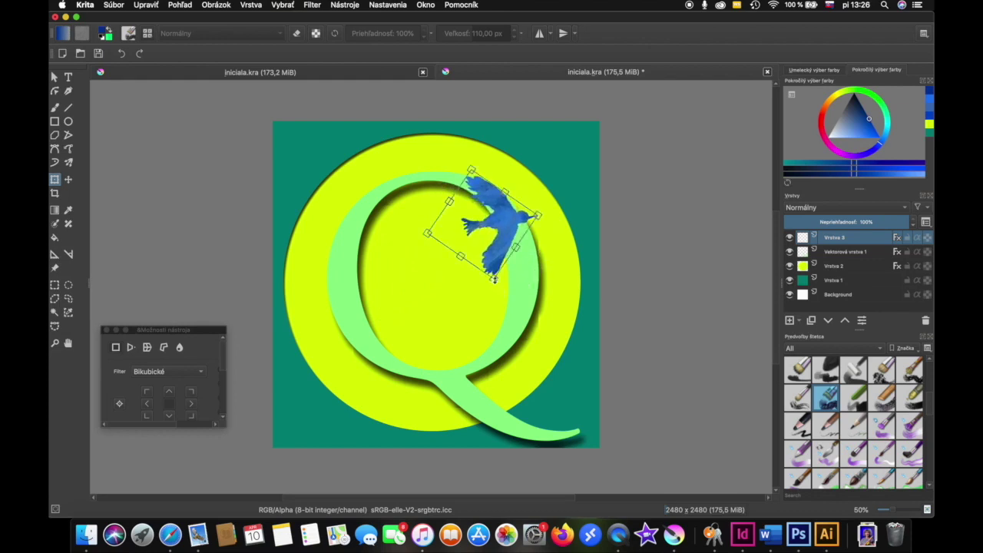
pyautogui.moveTo(495, 279)
pyautogui.mouseDown()
pyautogui.moveTo(507, 230)
pyautogui.moveTo(479, 273)
pyautogui.mouseUp()
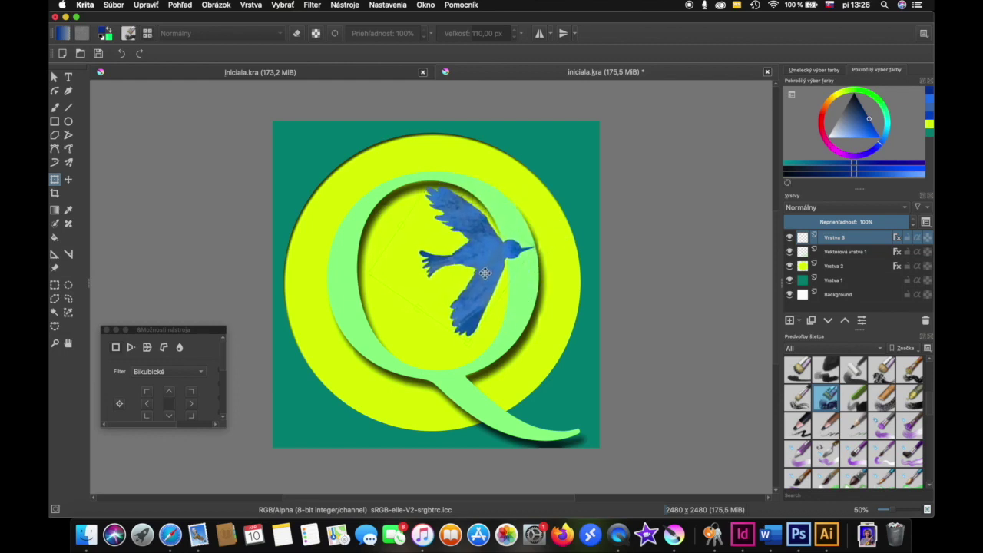
pyautogui.moveTo(568, 307); pyautogui.dragTo(578, 323)
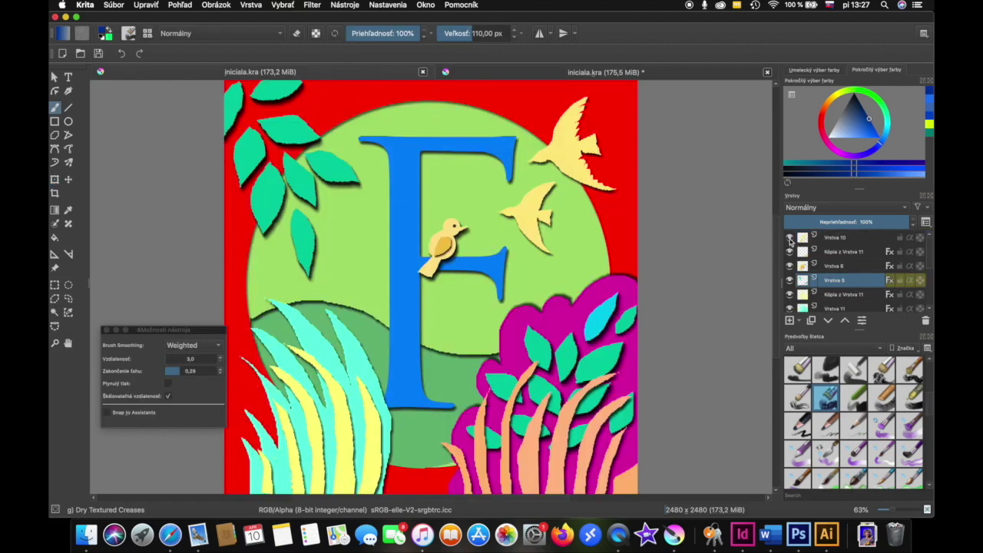
pyautogui.moveTo(789, 241); pyautogui.dragTo(791, 308)
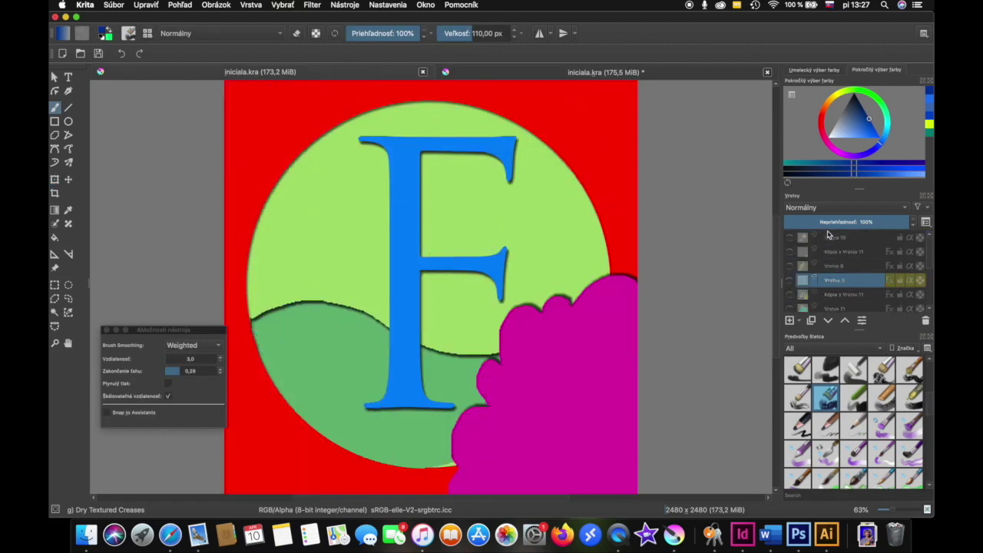
# Float and enlarge the Layers docker, then hide the magenta bush, letter F and dark green wave layers
pyautogui.moveTo(789, 196); pyautogui.dragTo(615, 121)
pyautogui.moveTo(684, 253); pyautogui.dragTo(688, 415)
pyautogui.click(613, 247)
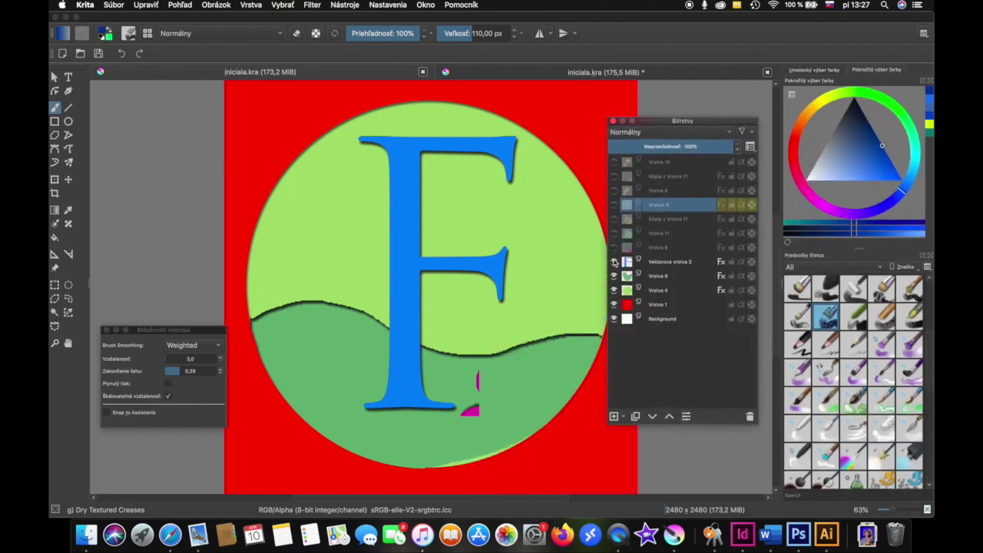
pyautogui.click(613, 261)
pyautogui.click(614, 276)
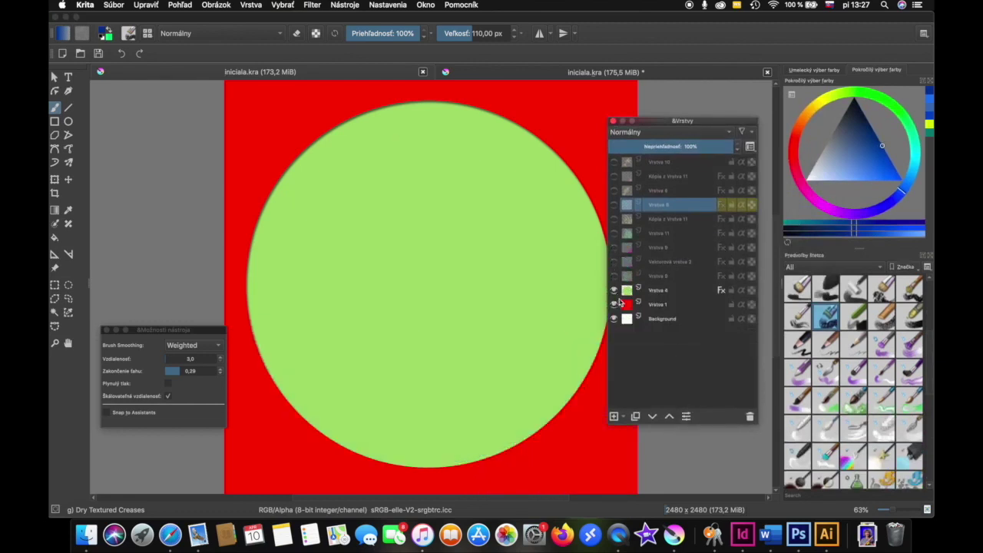
pyautogui.moveTo(657, 123); pyautogui.dragTo(672, 120)
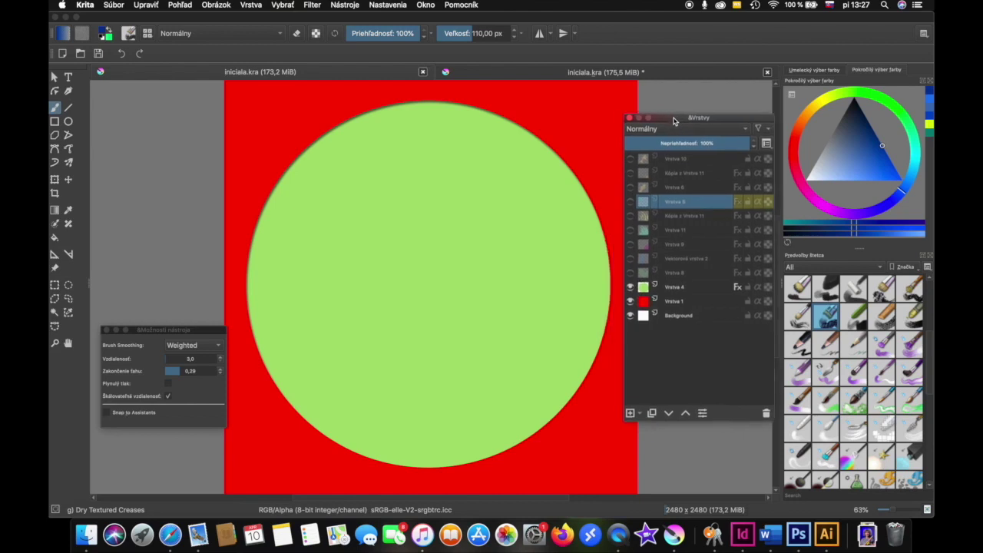
# Reveal the F layers bottom to top: wave, F, bush, grasses, leaves and yellow birds
pyautogui.click(631, 273)
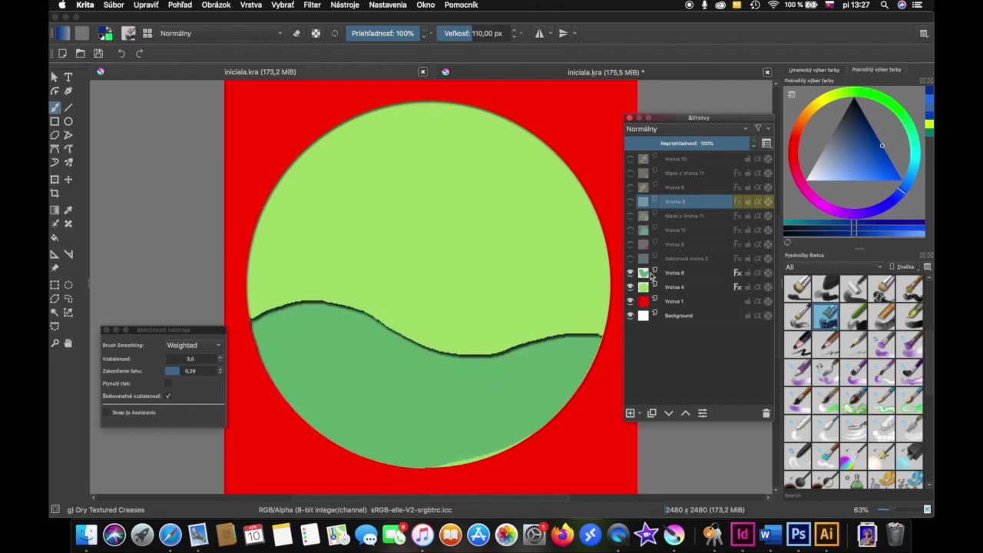
pyautogui.click(630, 259)
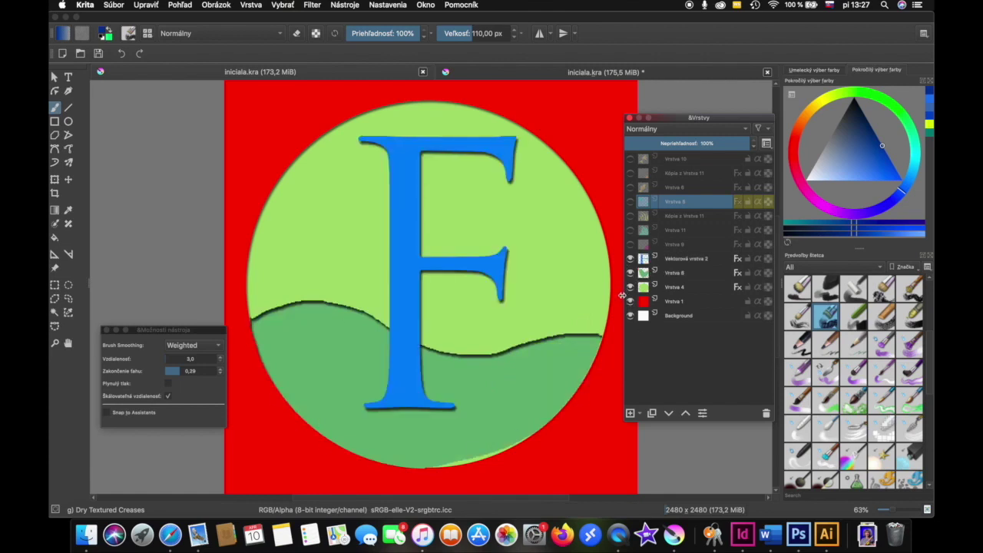
pyautogui.click(630, 244)
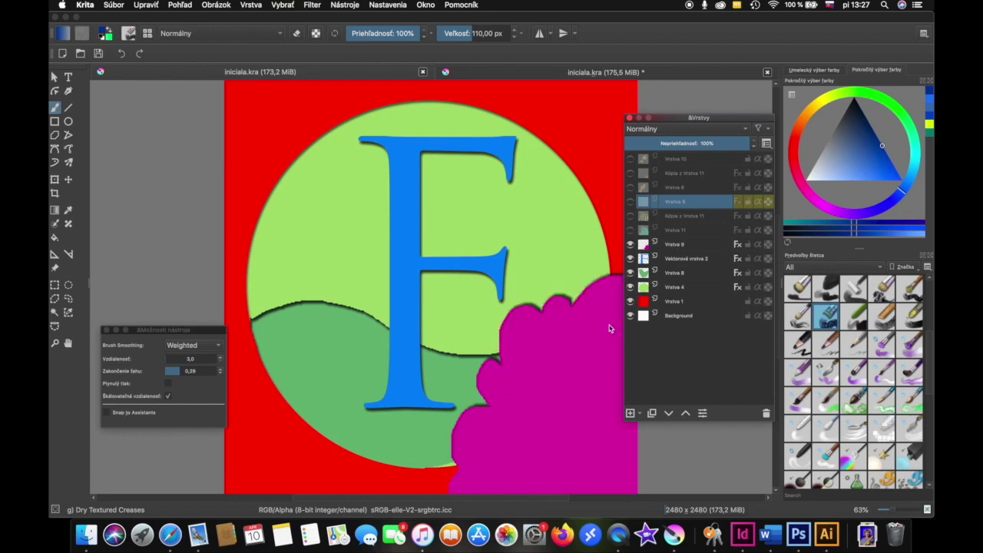
pyautogui.click(630, 230)
pyautogui.click(631, 216)
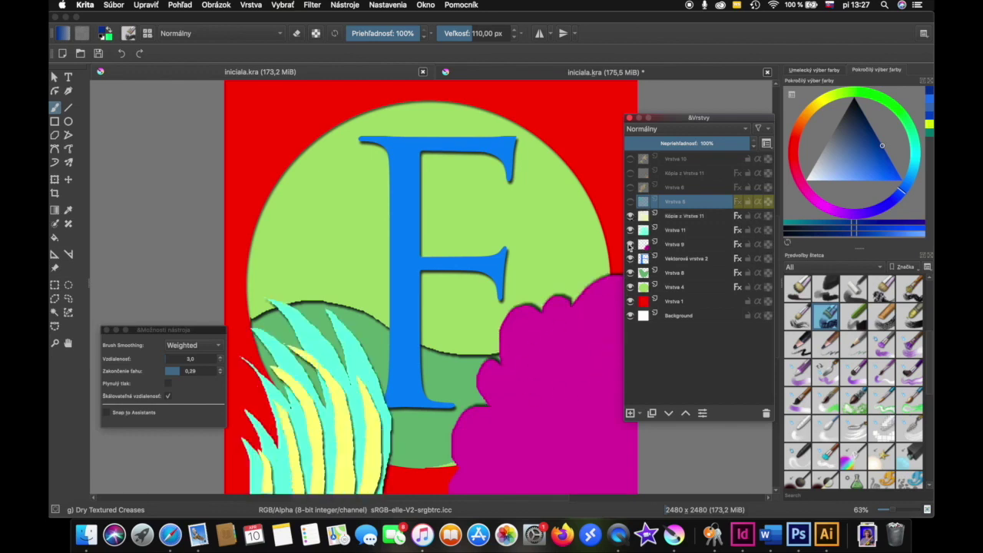
pyautogui.click(630, 201)
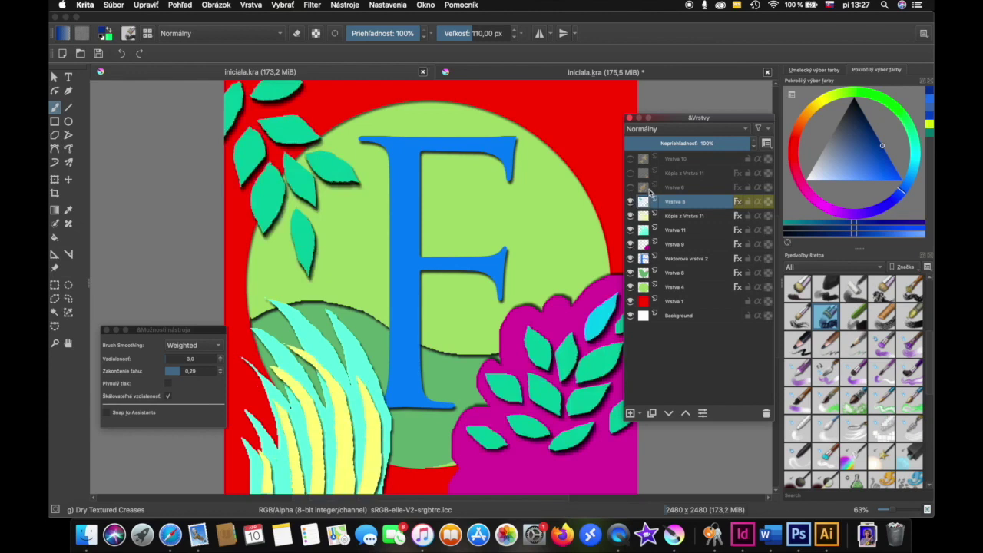
pyautogui.click(630, 186)
pyautogui.click(631, 173)
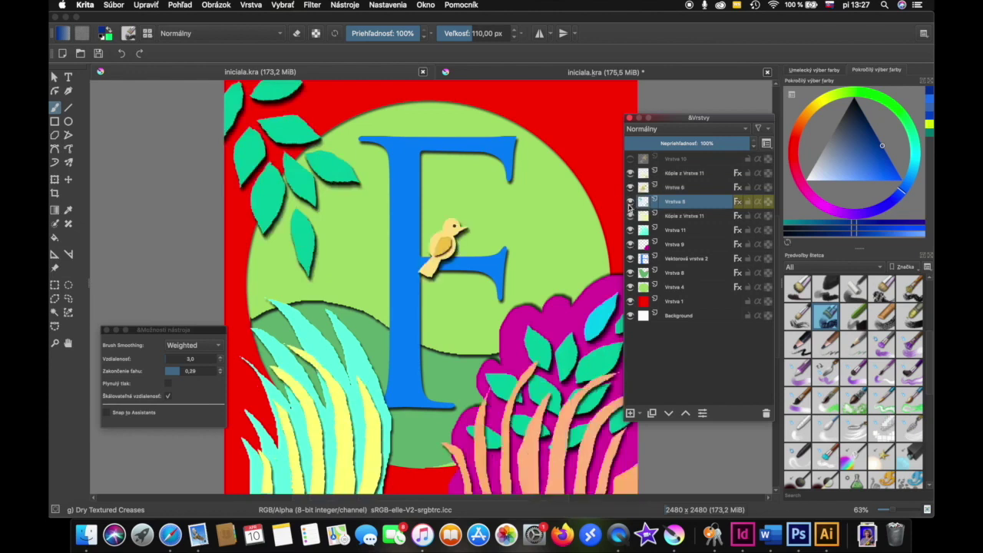
pyautogui.click(631, 159)
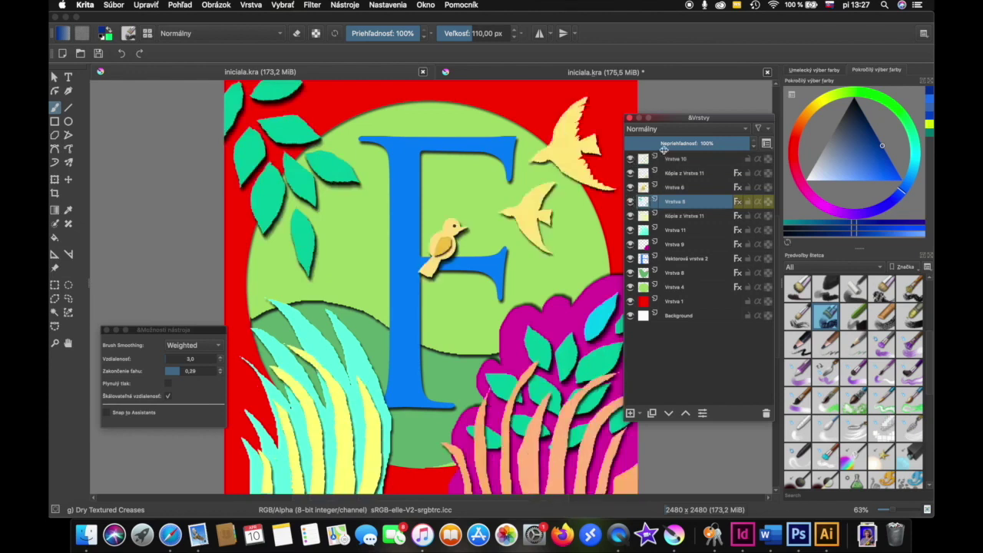
pyautogui.moveTo(665, 123)
pyautogui.mouseDown()
pyautogui.moveTo(740, 122)
pyautogui.moveTo(711, 121)
pyautogui.mouseUp()
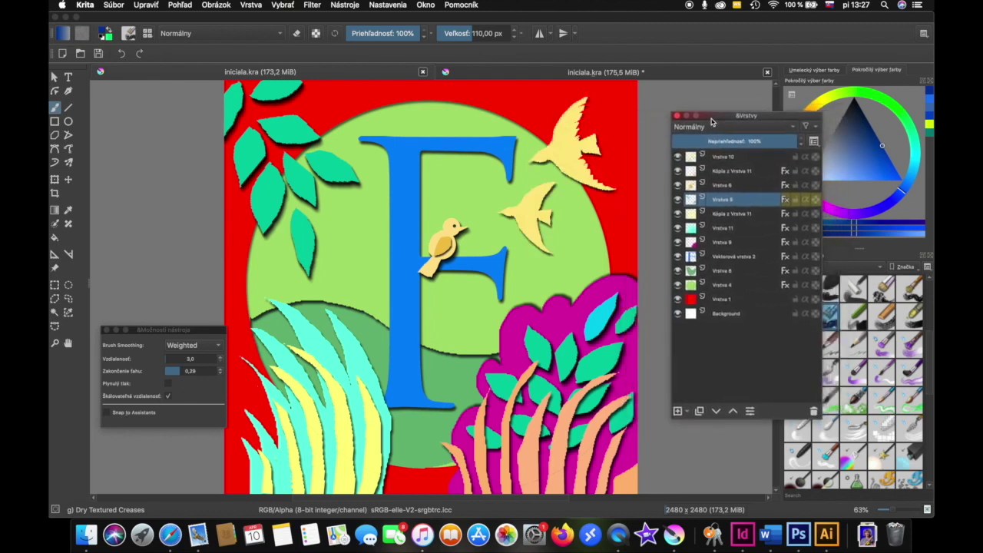
pyautogui.click(708, 159)
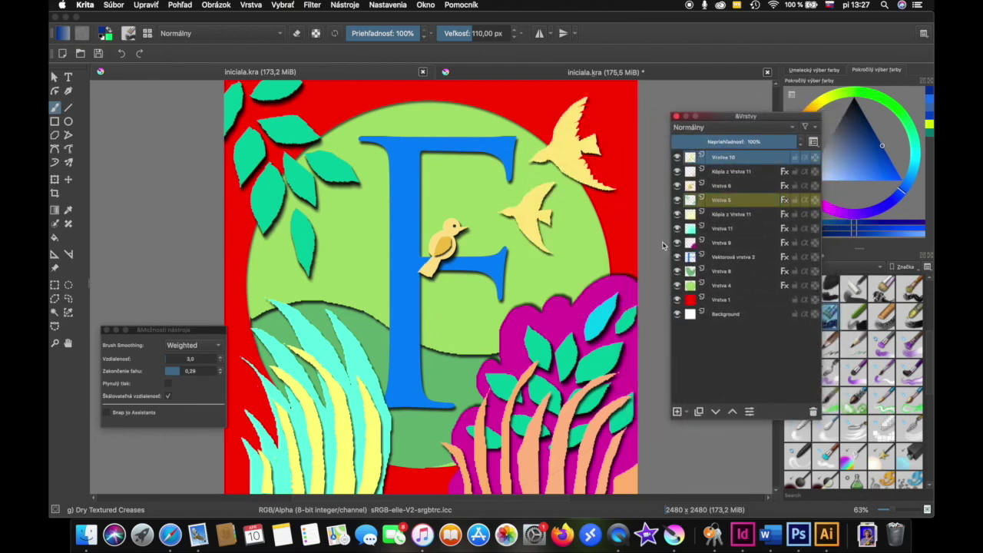